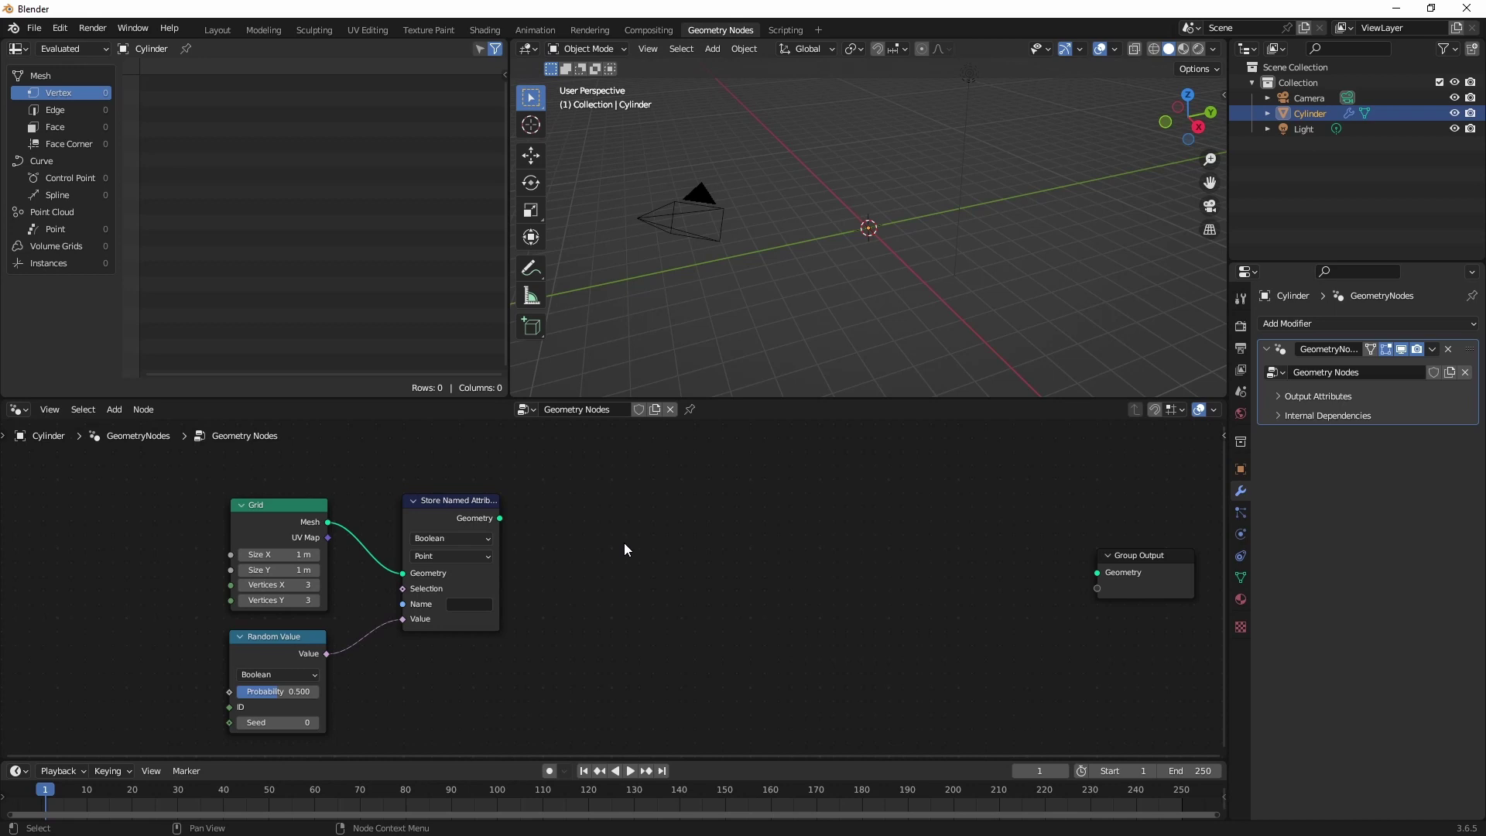
- Name the stored random attribute isWall
click(469, 604)
text(isWall)
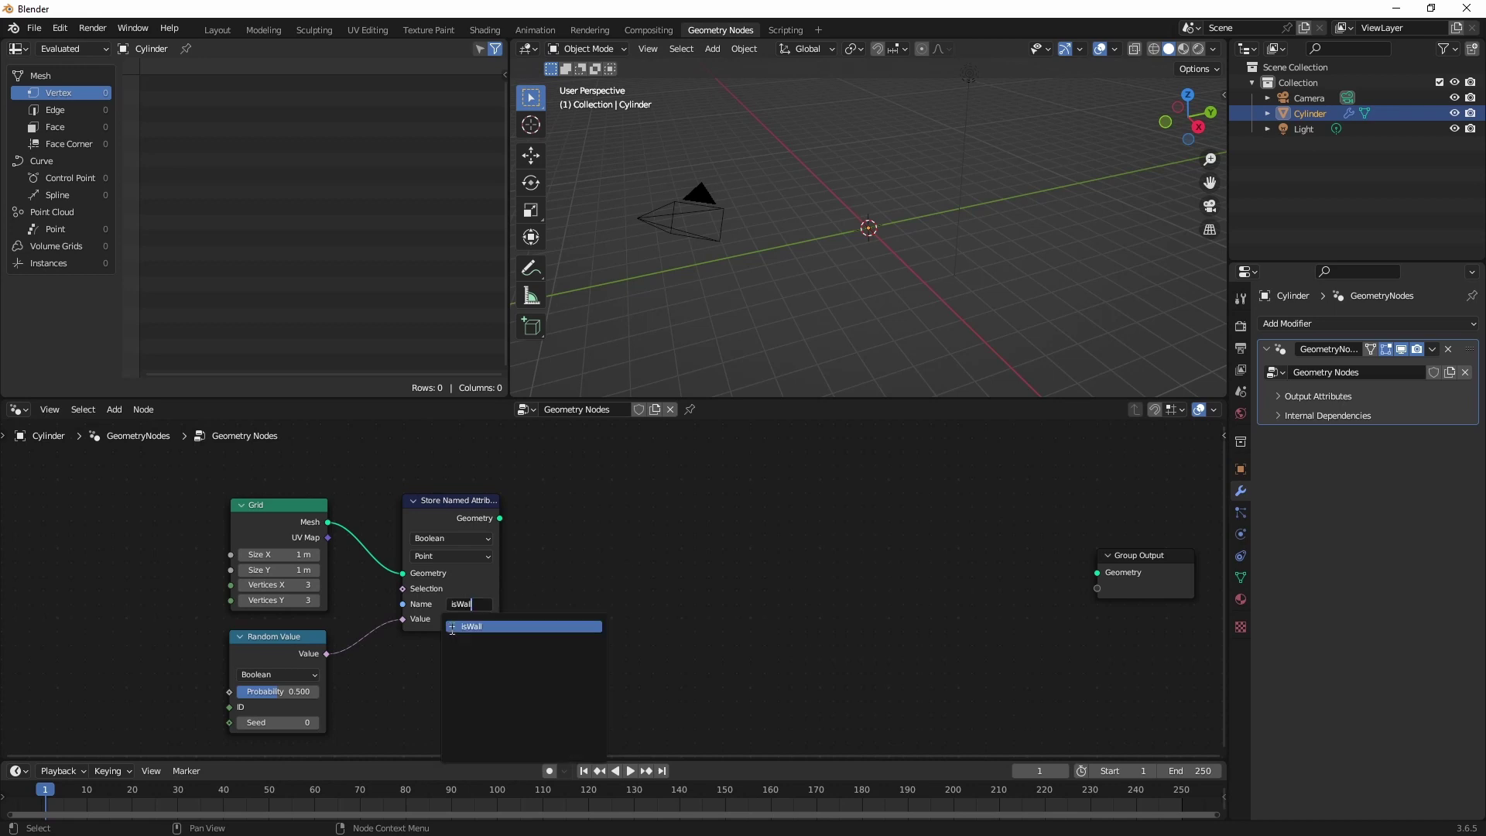
key(Return)
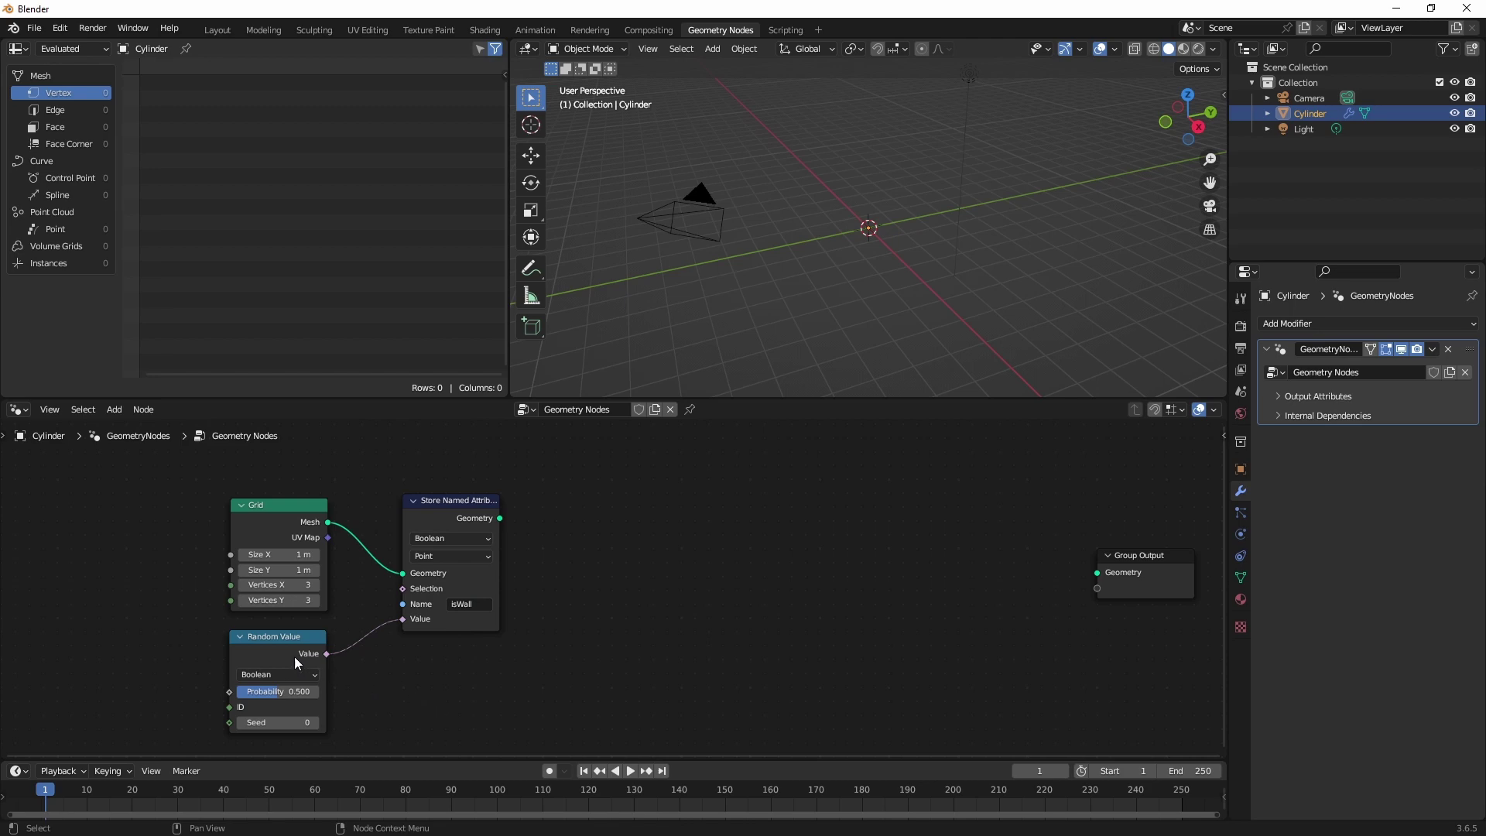
- Add a Simulation zone linked between Store Named Attribute and Group Output, then select the grid setup nodes
key(shift+a)
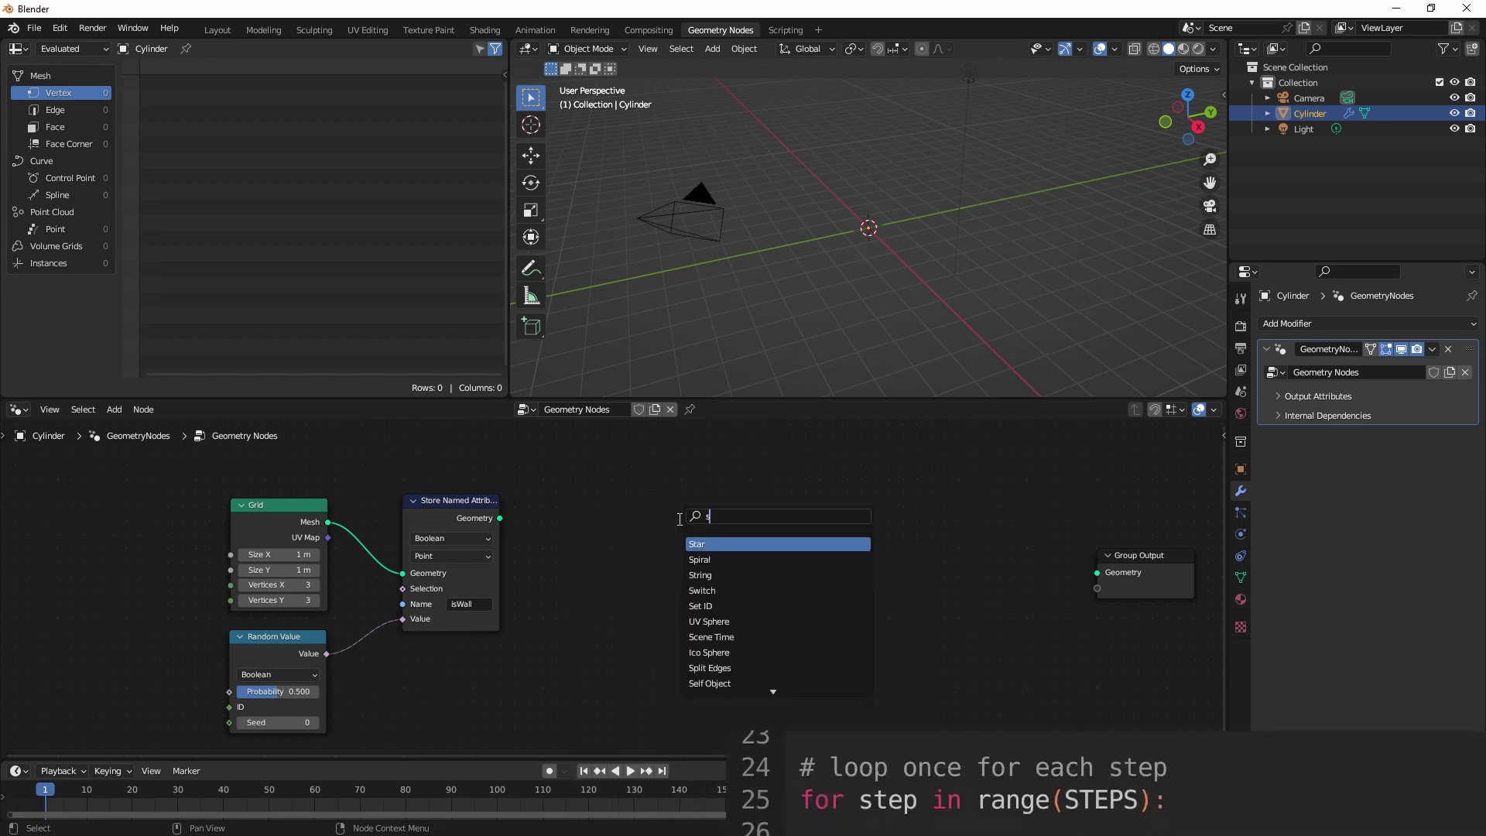
text(simu)
key(Return)
drag(499, 518, 582, 586)
drag(888, 538, 1097, 572)
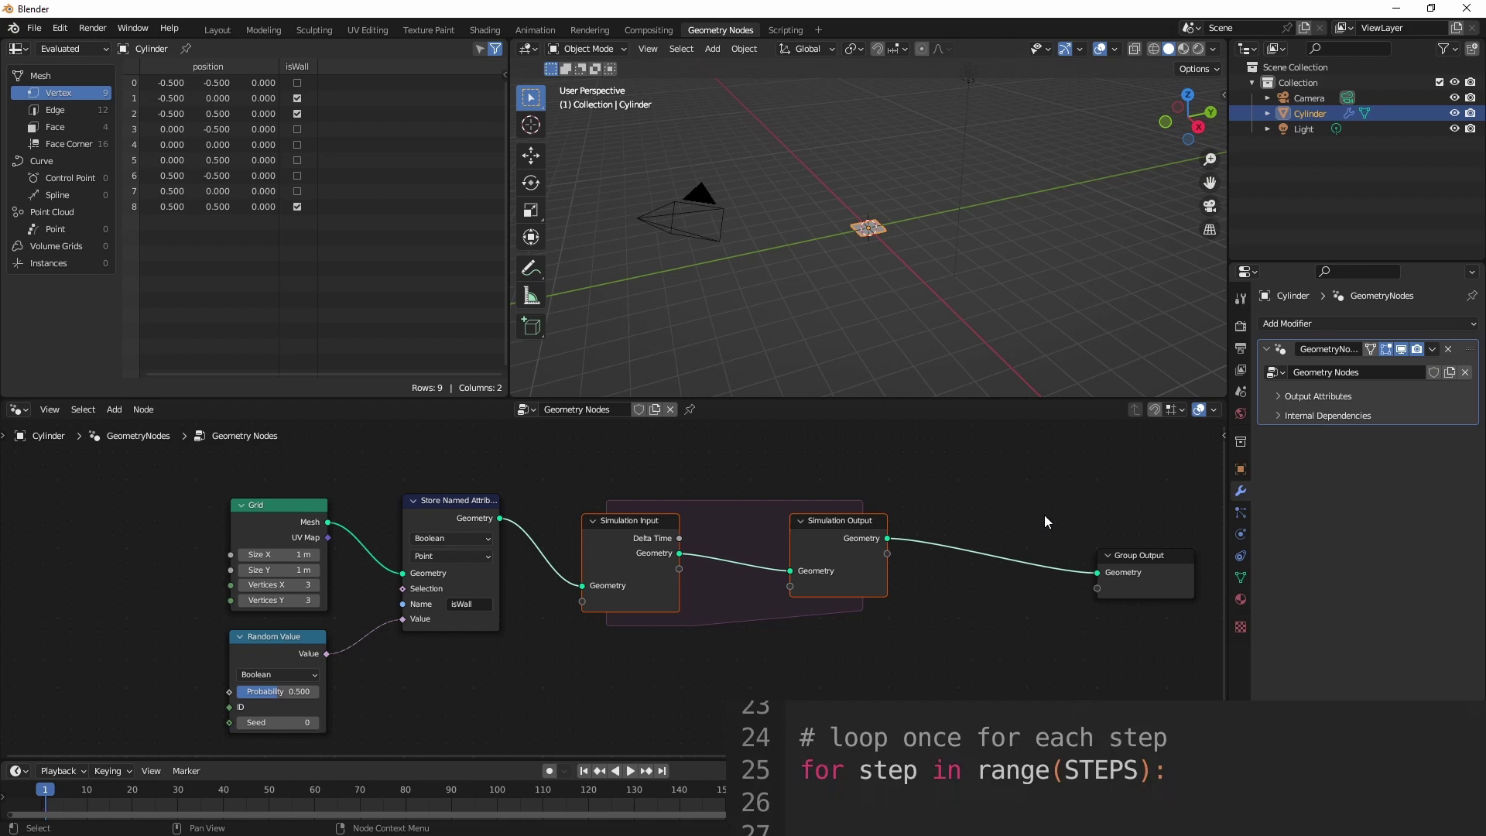
drag(92, 487, 689, 719)
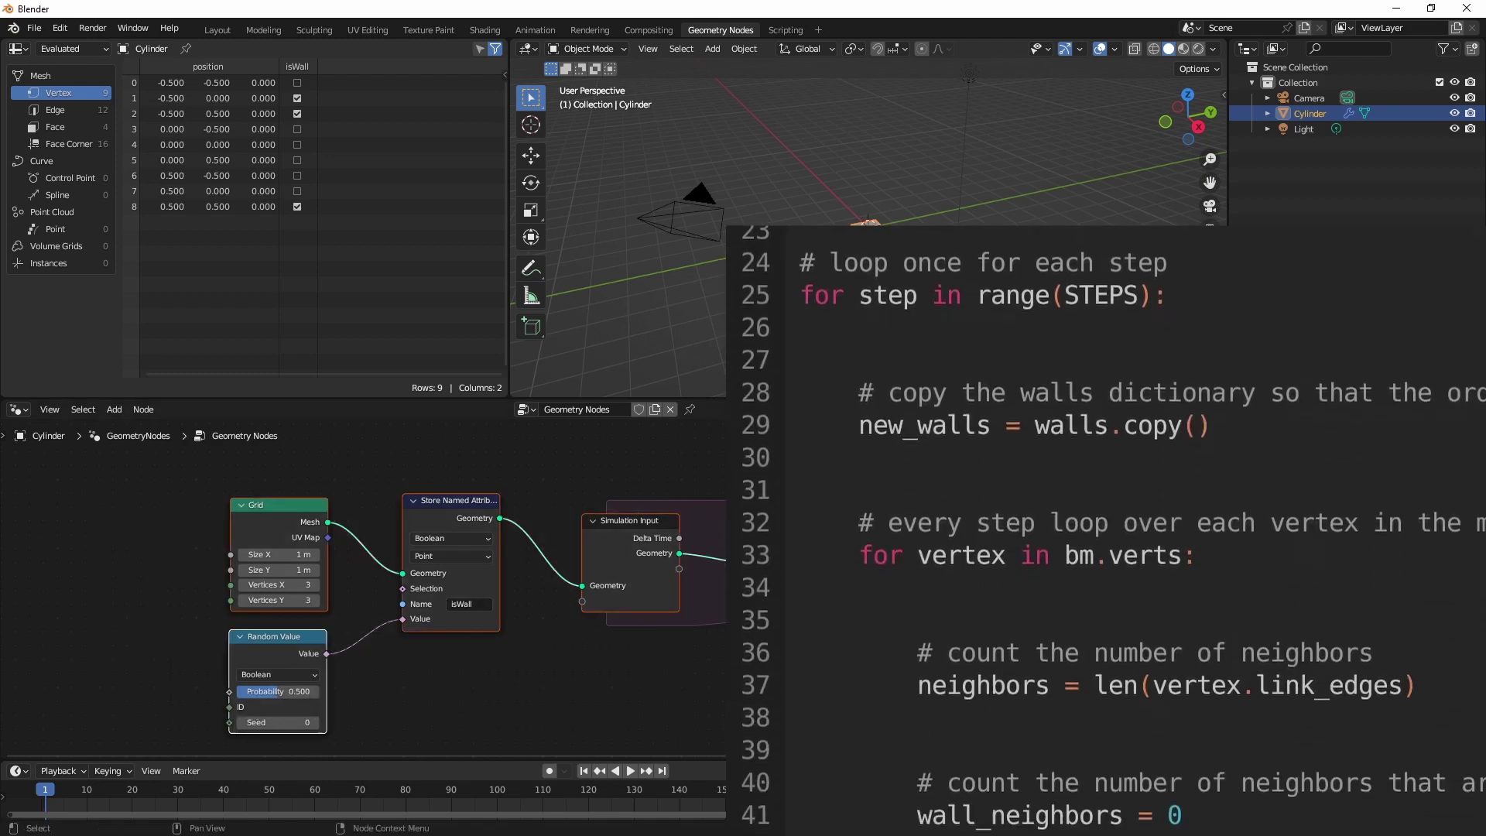
- Move the Grid, Random Value, Store and Simulation Input nodes to the left
key(g)
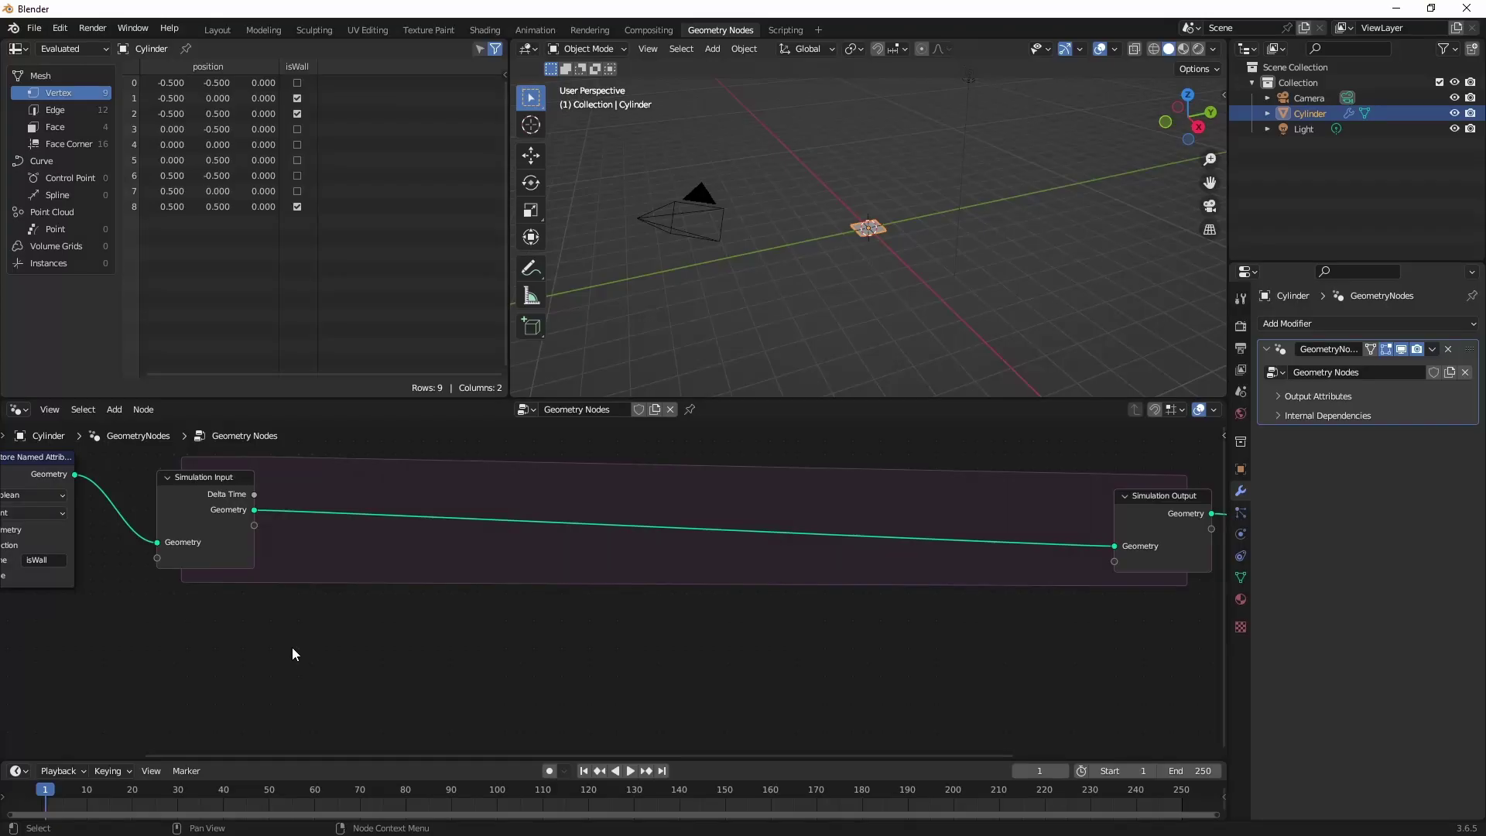
- Insert an Integer Store Named Attribute called neighborWalls on the zone's link
key(shift+a)
click(263, 520)
text(st)
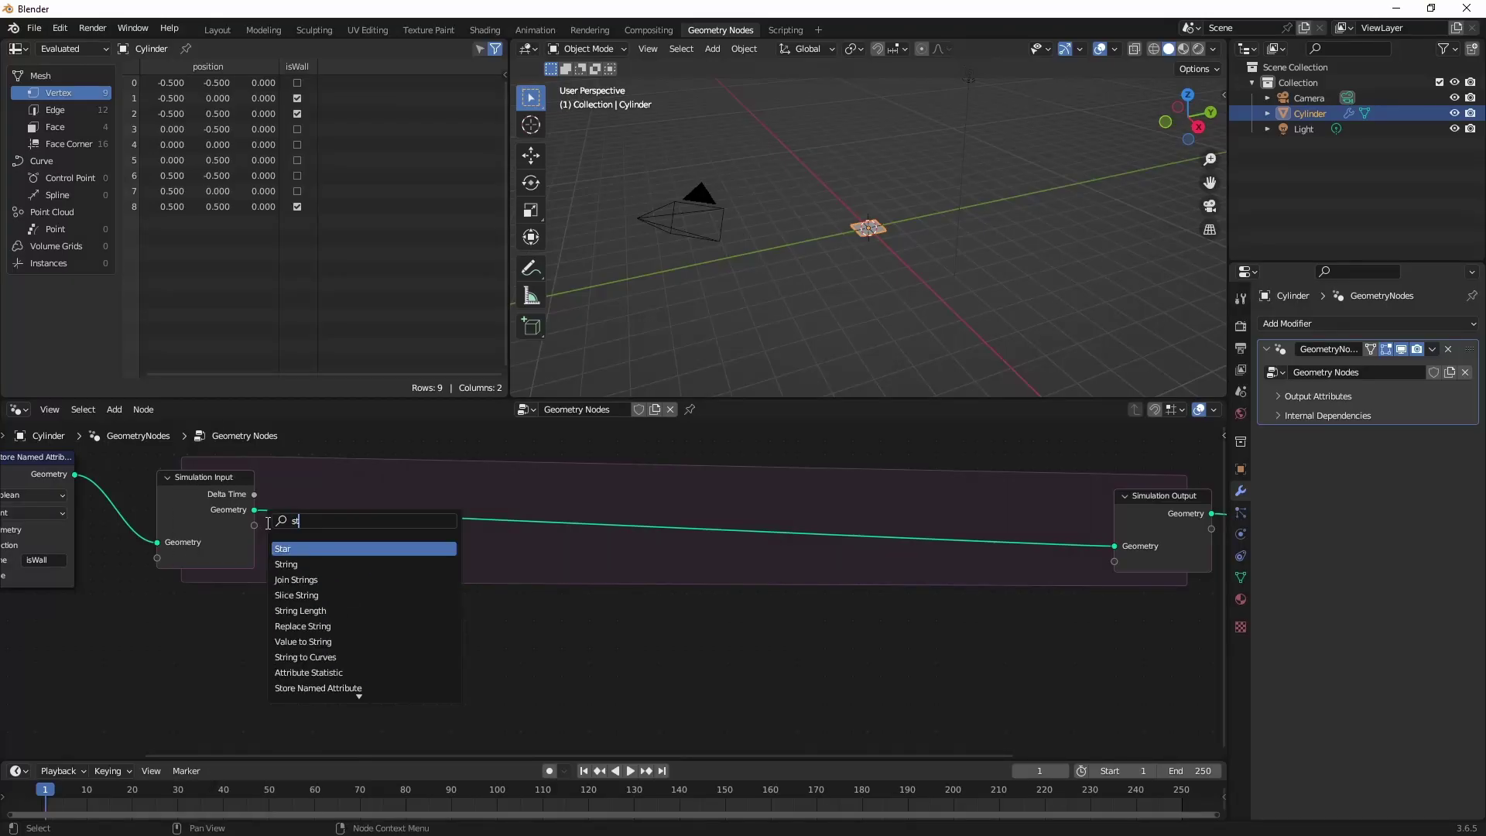
click(318, 688)
click(358, 542)
click(375, 583)
text(n)
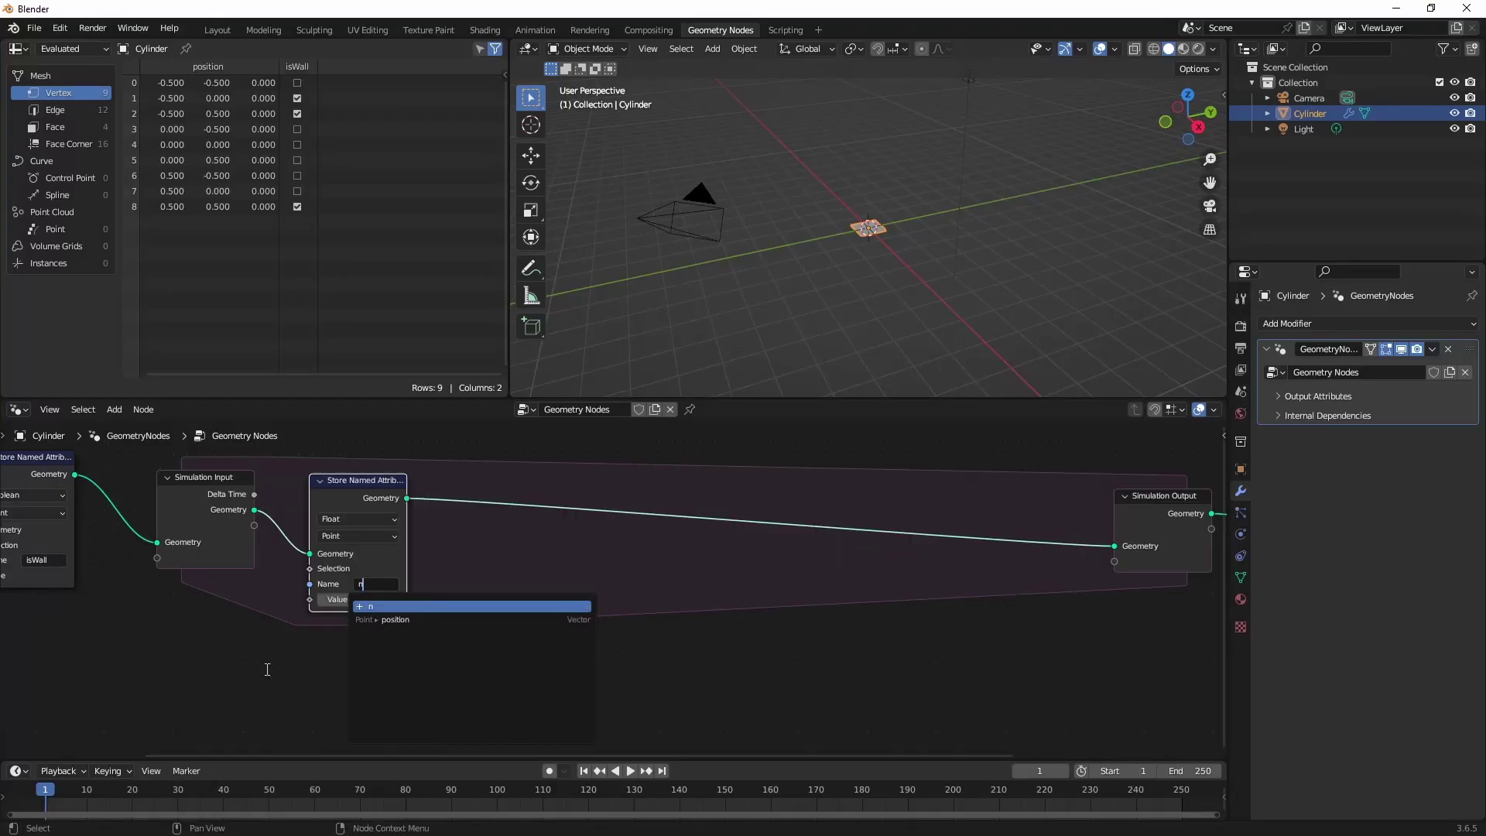
text(eighborWalls)
key(Return)
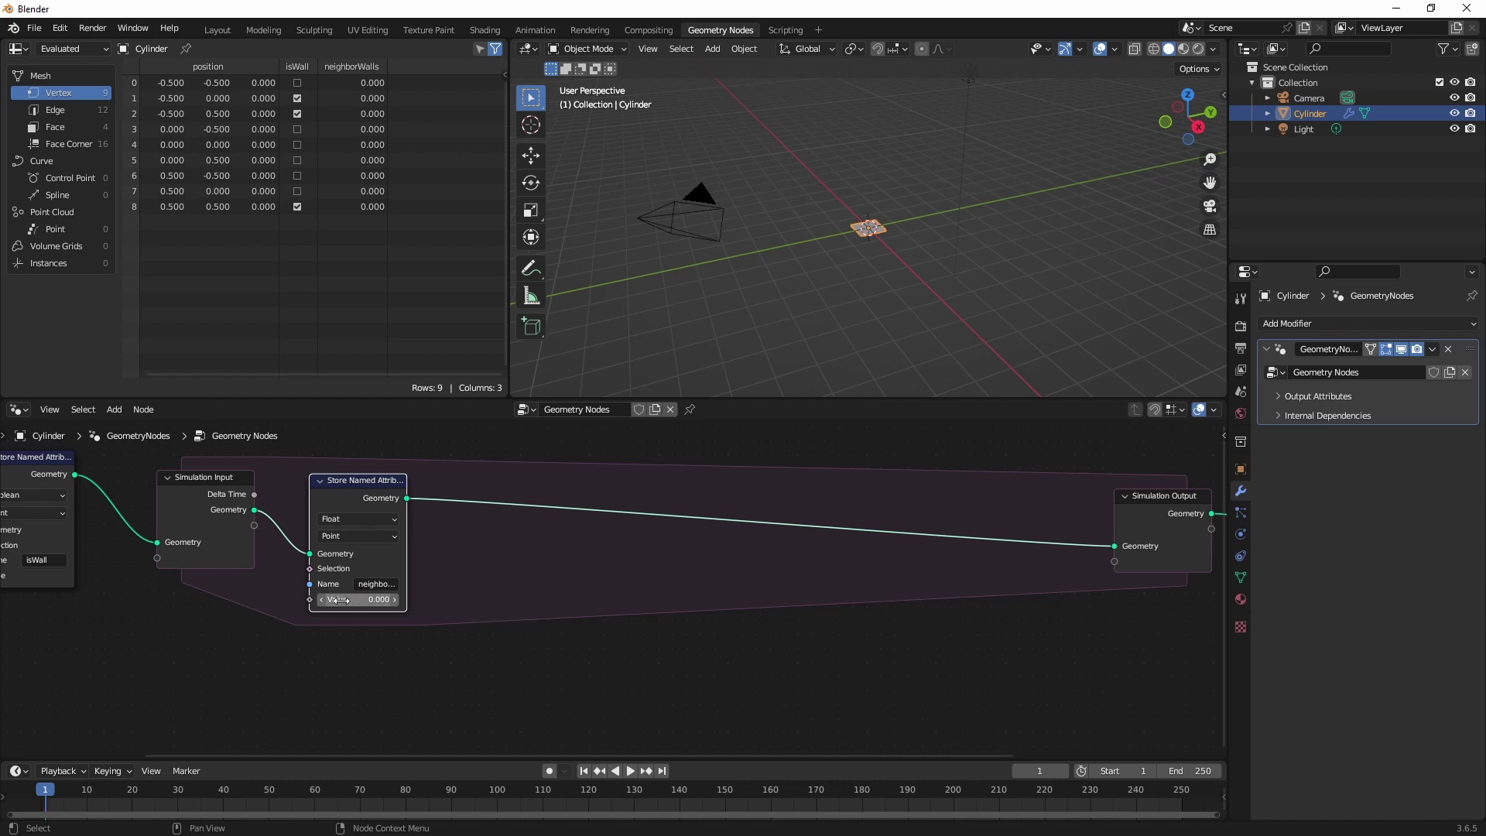
click(347, 519)
click(341, 553)
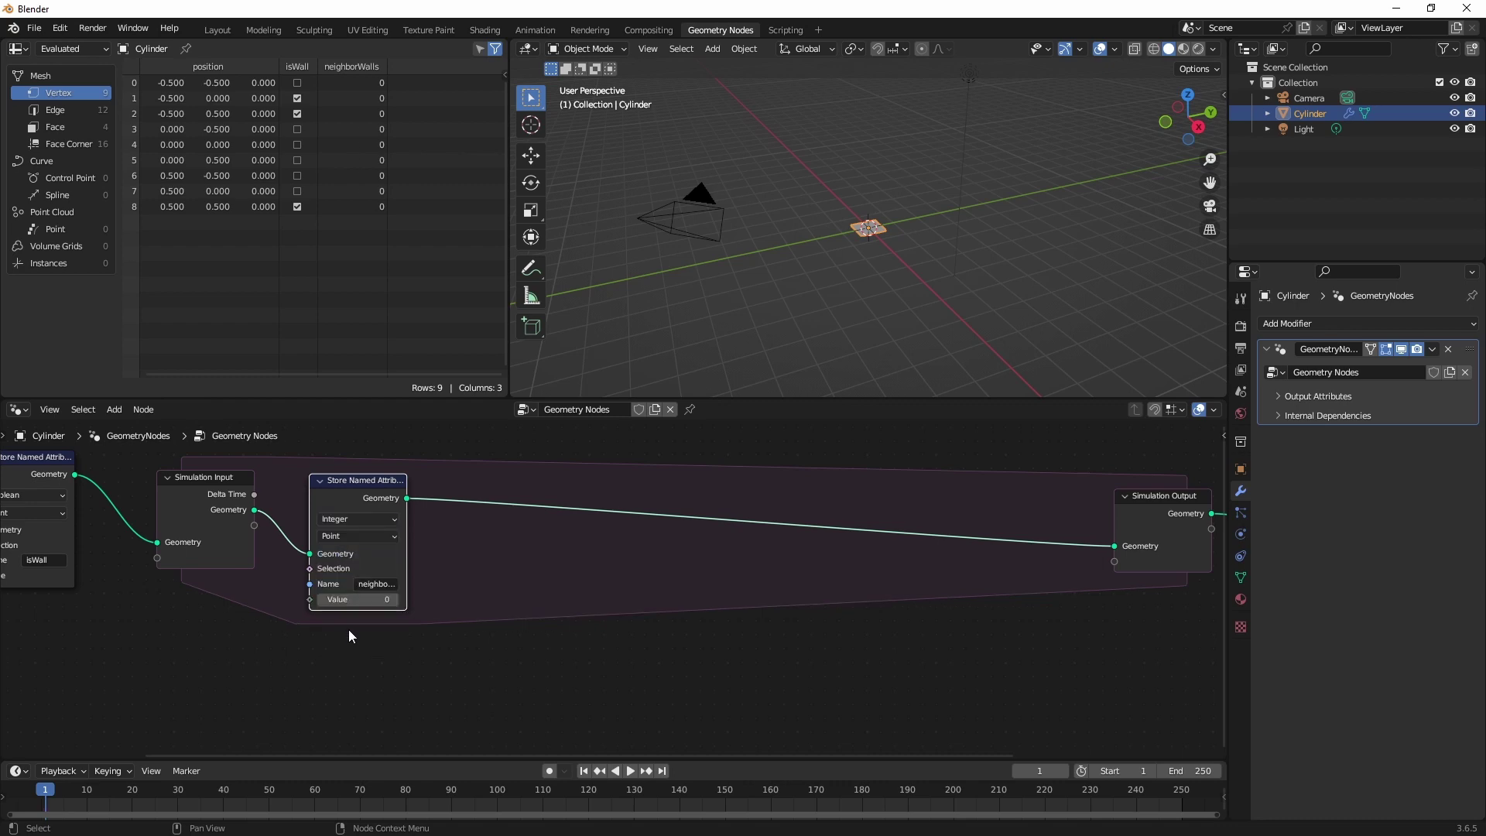
- Duplicate the neighborWalls store onto the link right after the first one
key(shift+d)
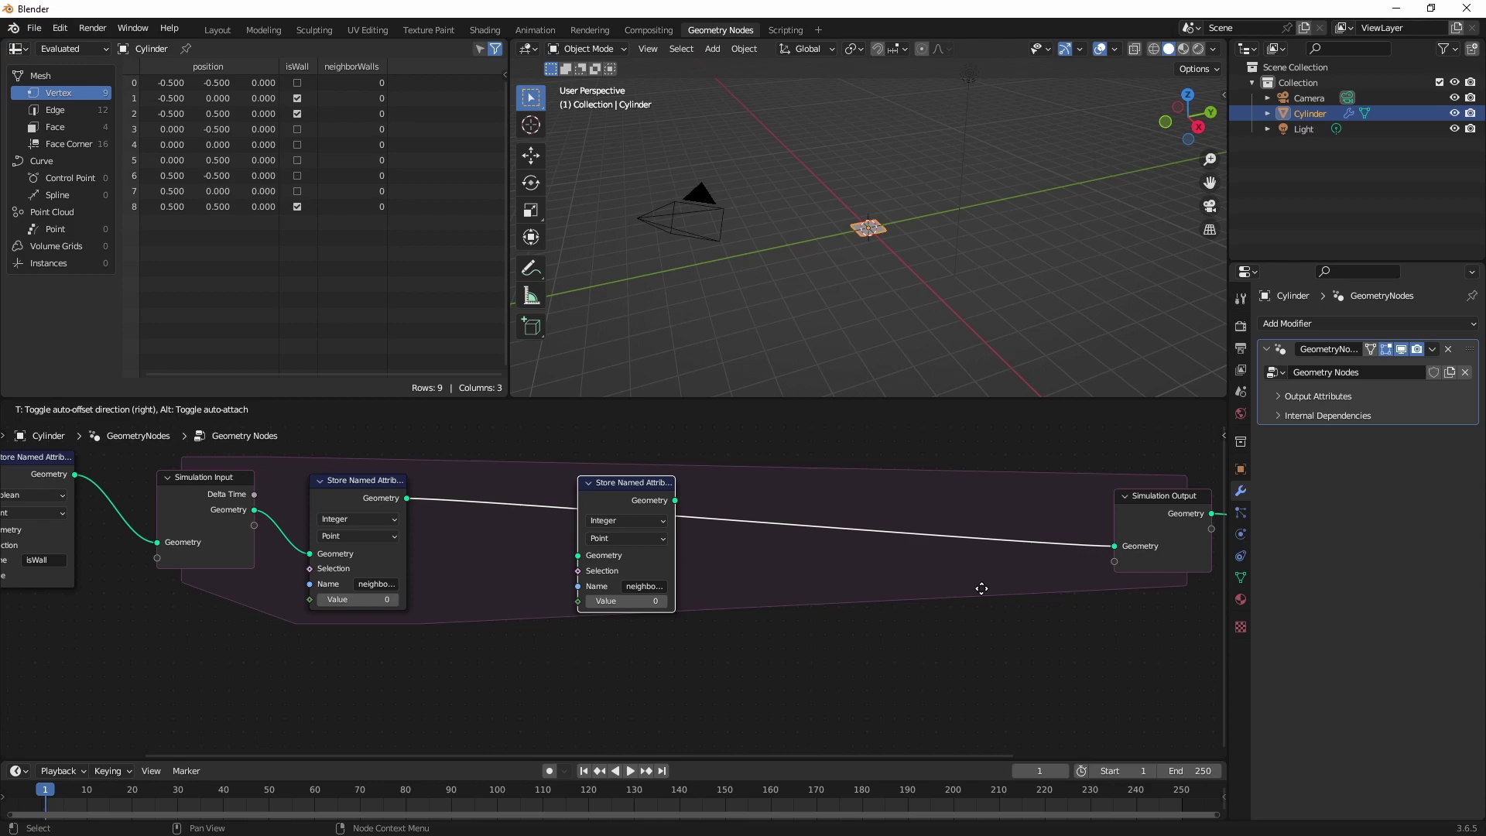
click(982, 589)
drag(582, 622, 544, 619)
drag(485, 696, 365, 706)
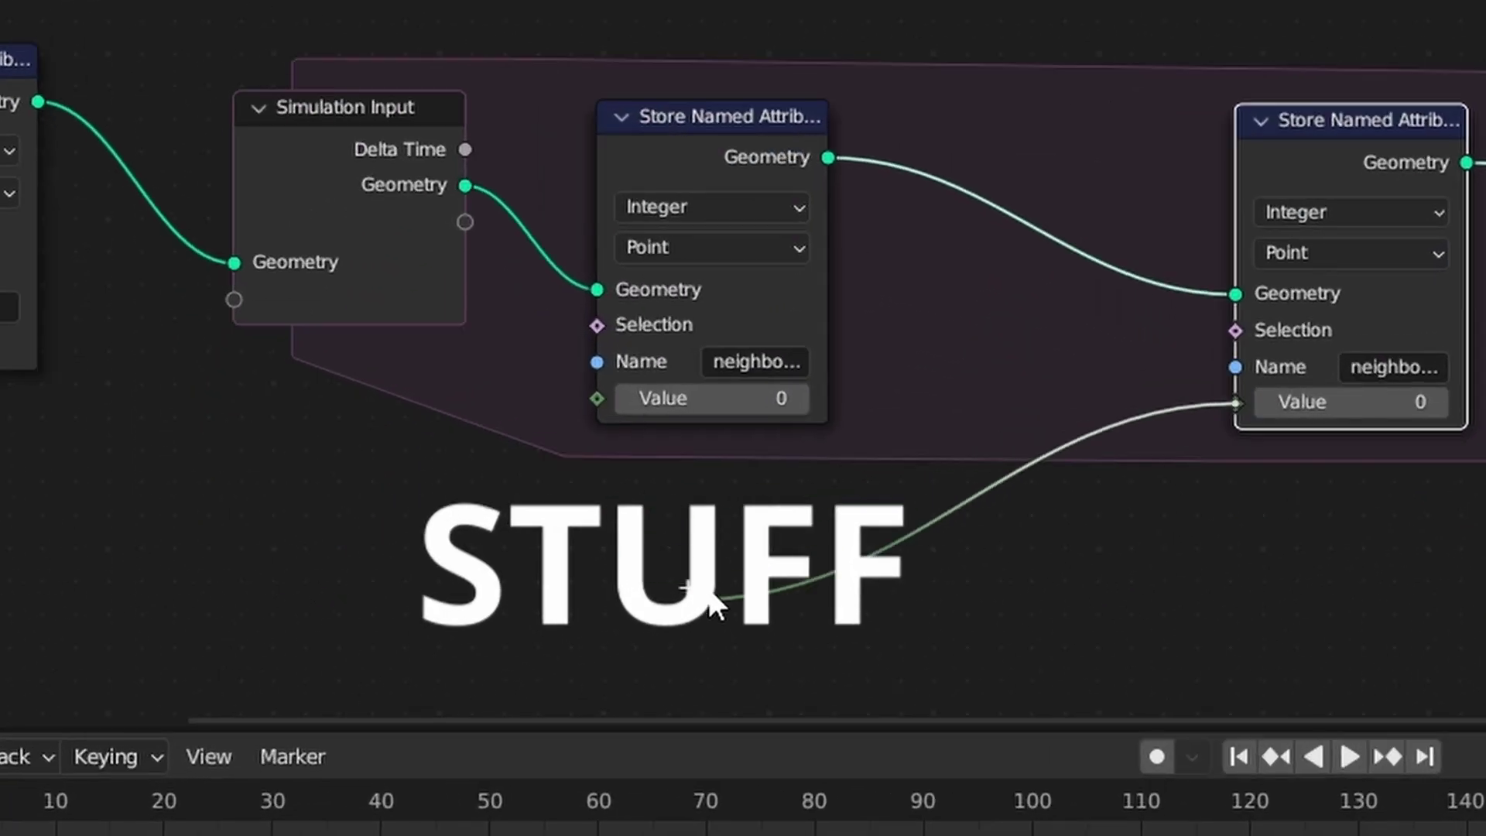
drag(710, 597, 688, 562)
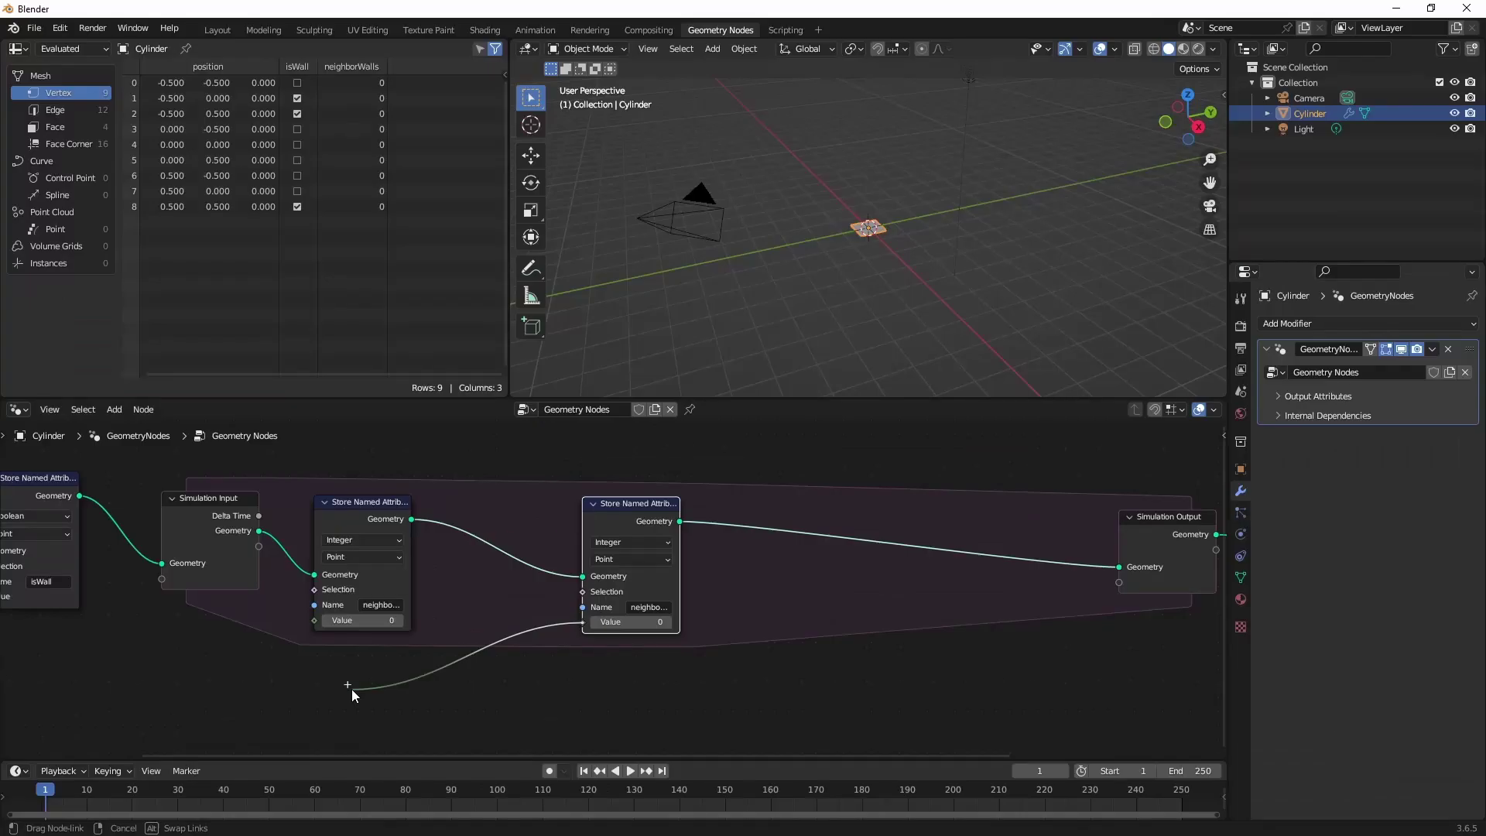
drag(352, 689, 418, 679)
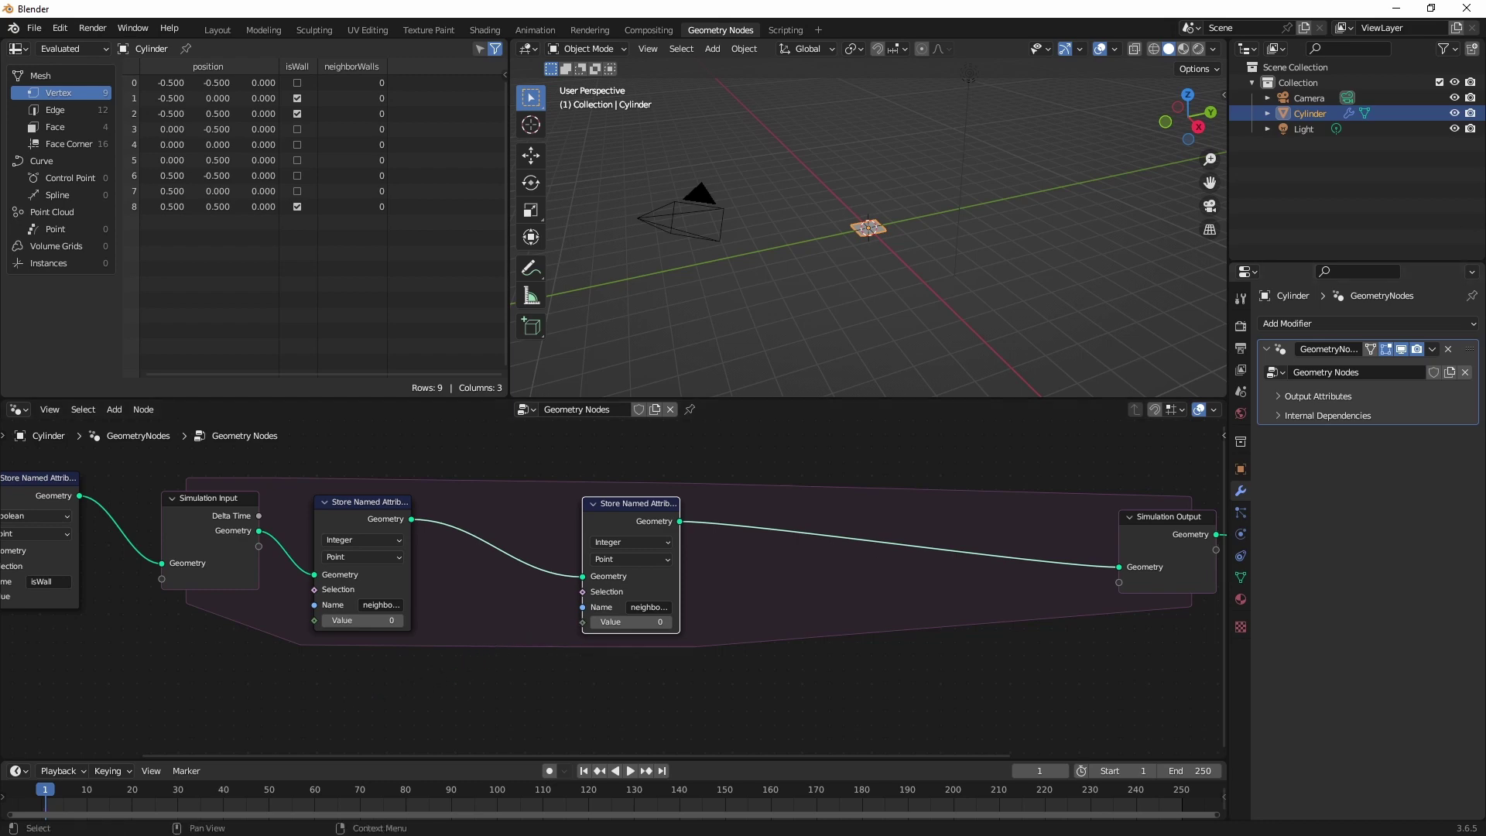
click(38, 478)
- Insert an isWall store copy before Simulation Output and add a Less Than neighbor test
key(shift+d)
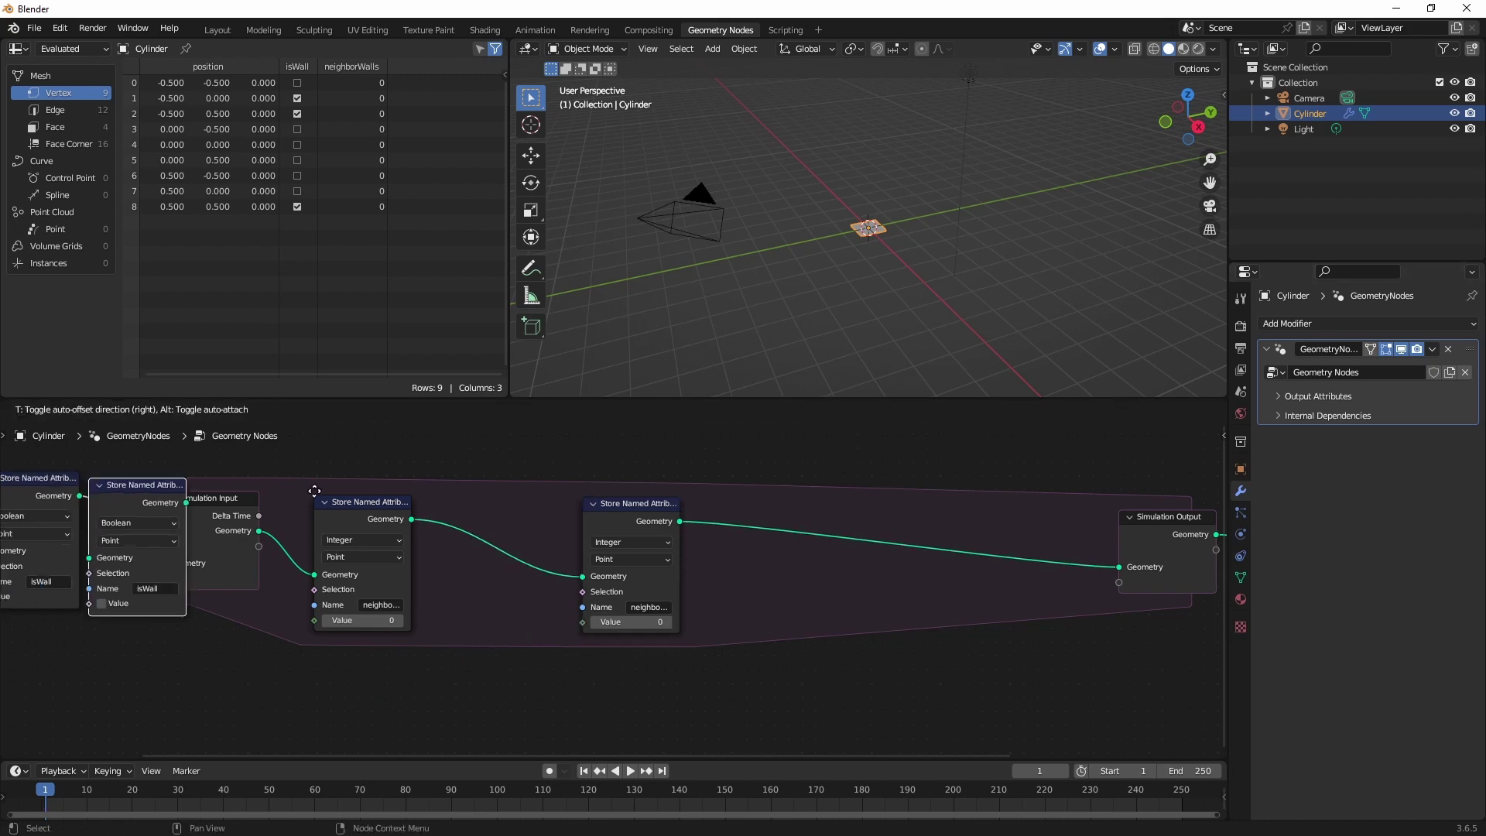
click(1022, 503)
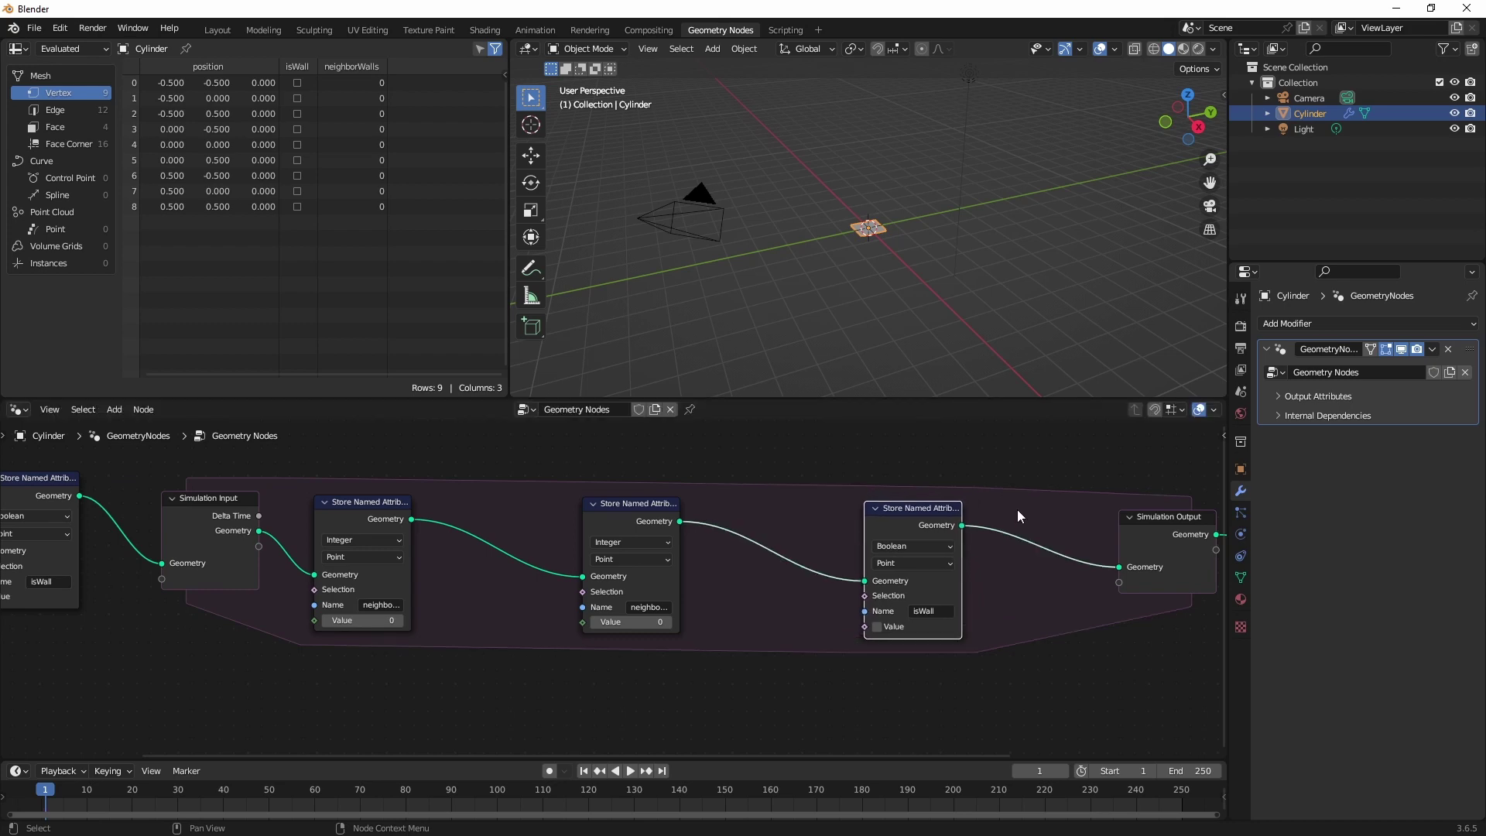
middle_drag(1019, 517, 1091, 412)
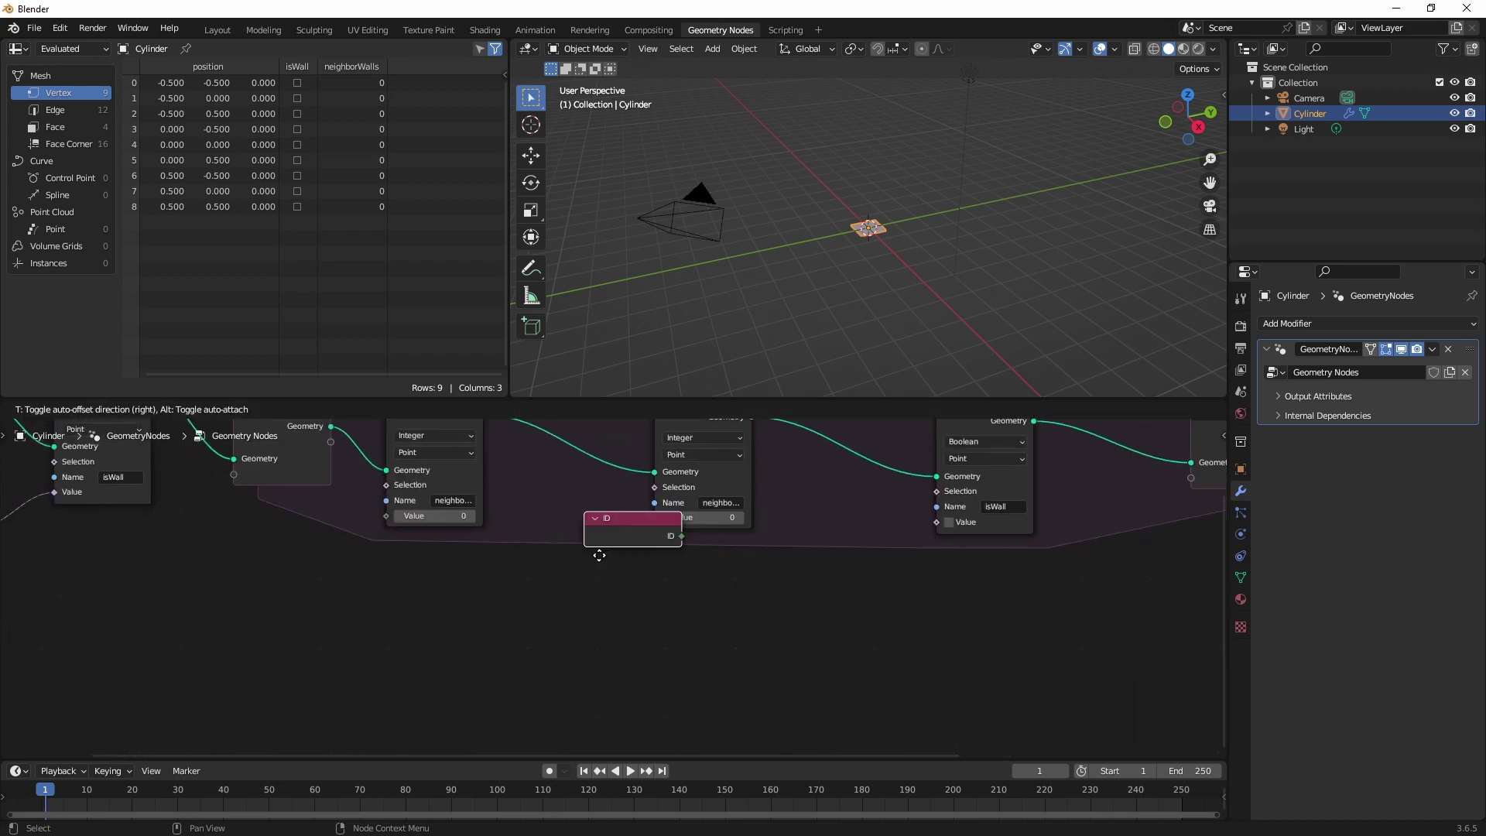
key(shift+a)
text(less)
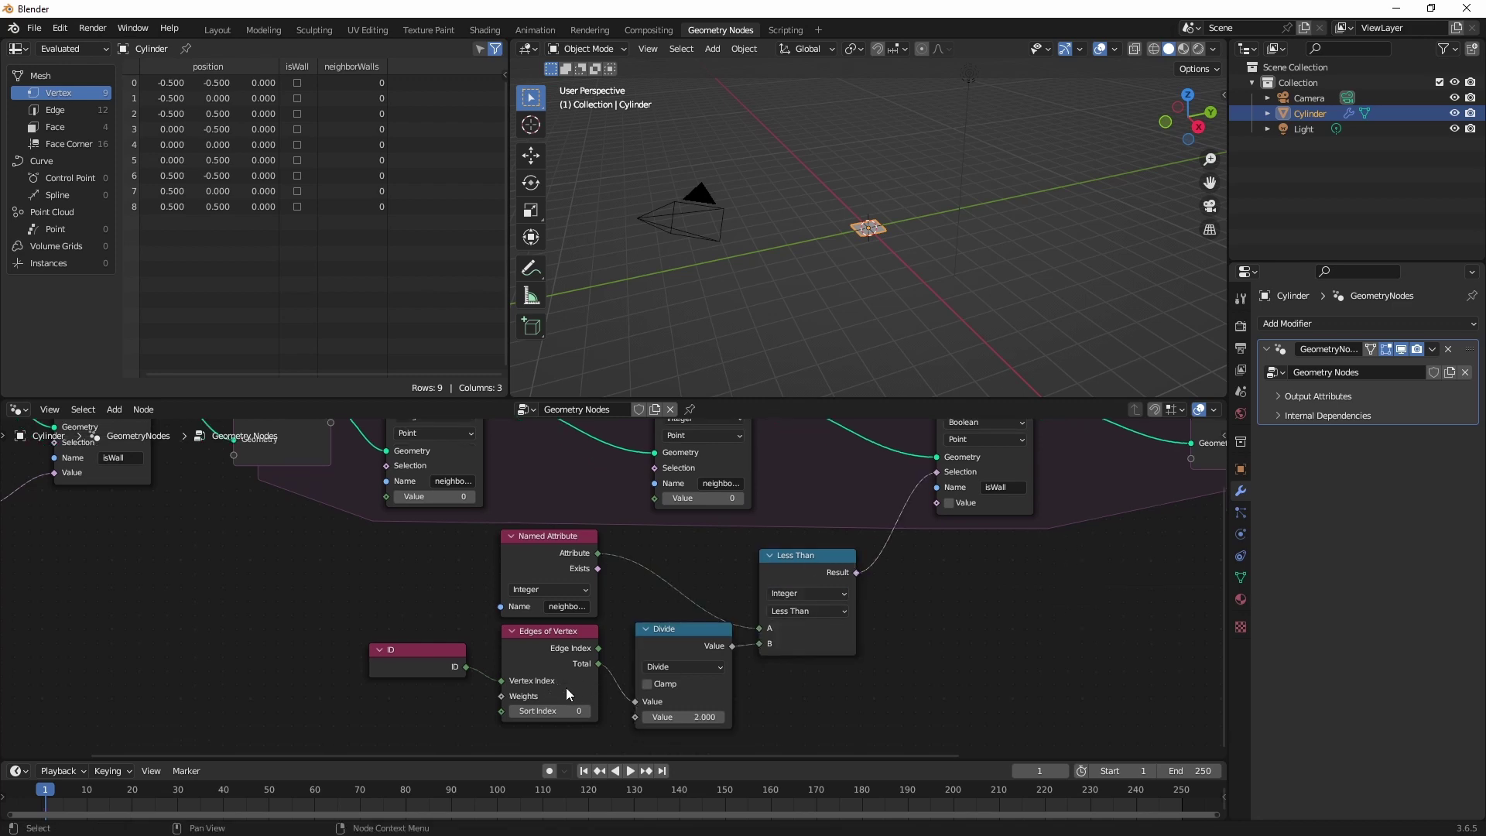
scroll(903, 540, down, 1)
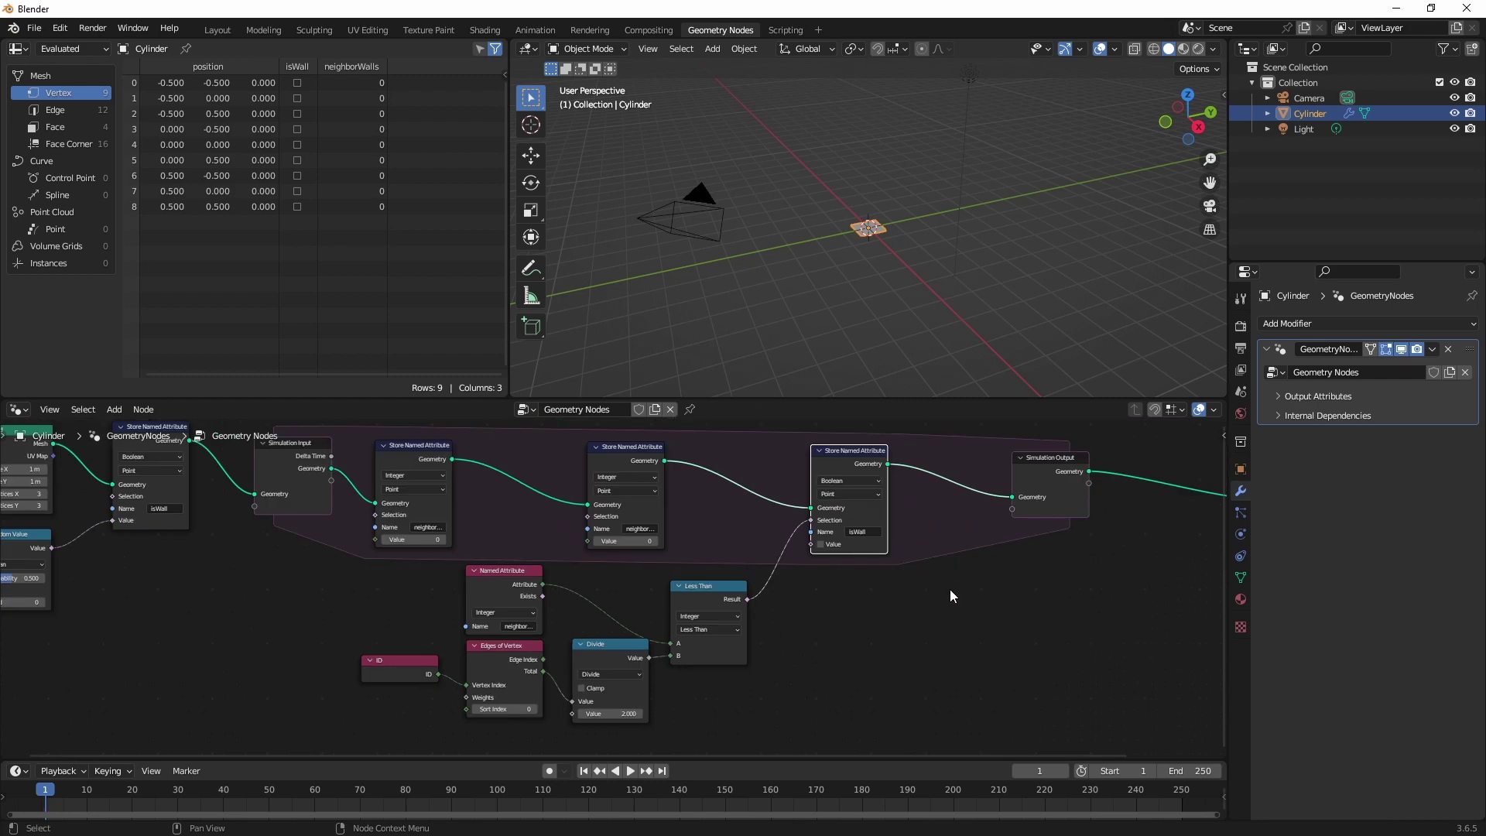
- Add a second isWall store with Value ticked, and duplicate the five comparison nodes
key(shift+d)
click(1059, 586)
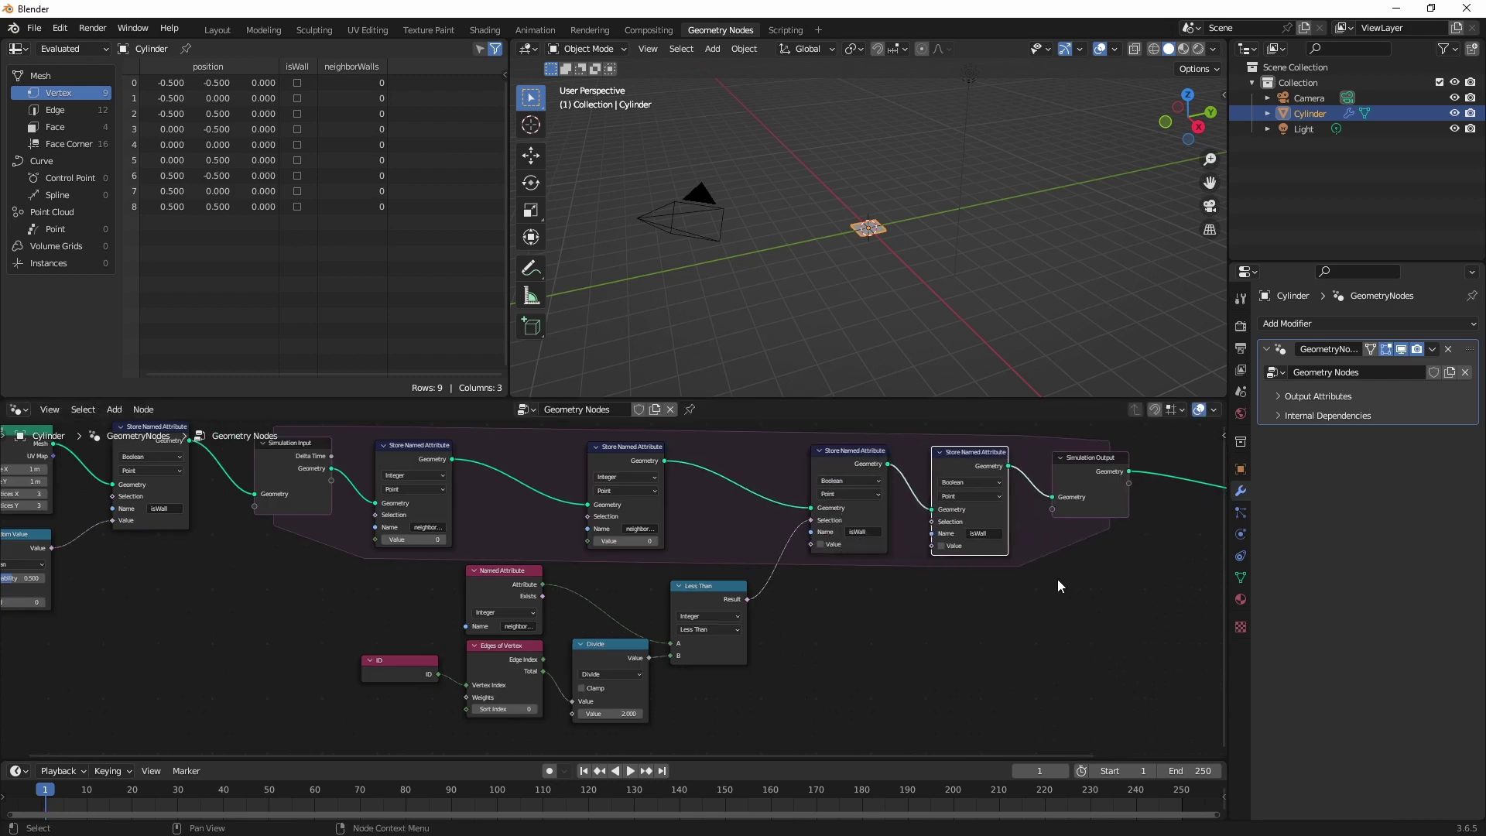
click(943, 545)
shift+scroll(945, 547, down, 3)
drag(418, 522, 792, 635)
key(shift+d)
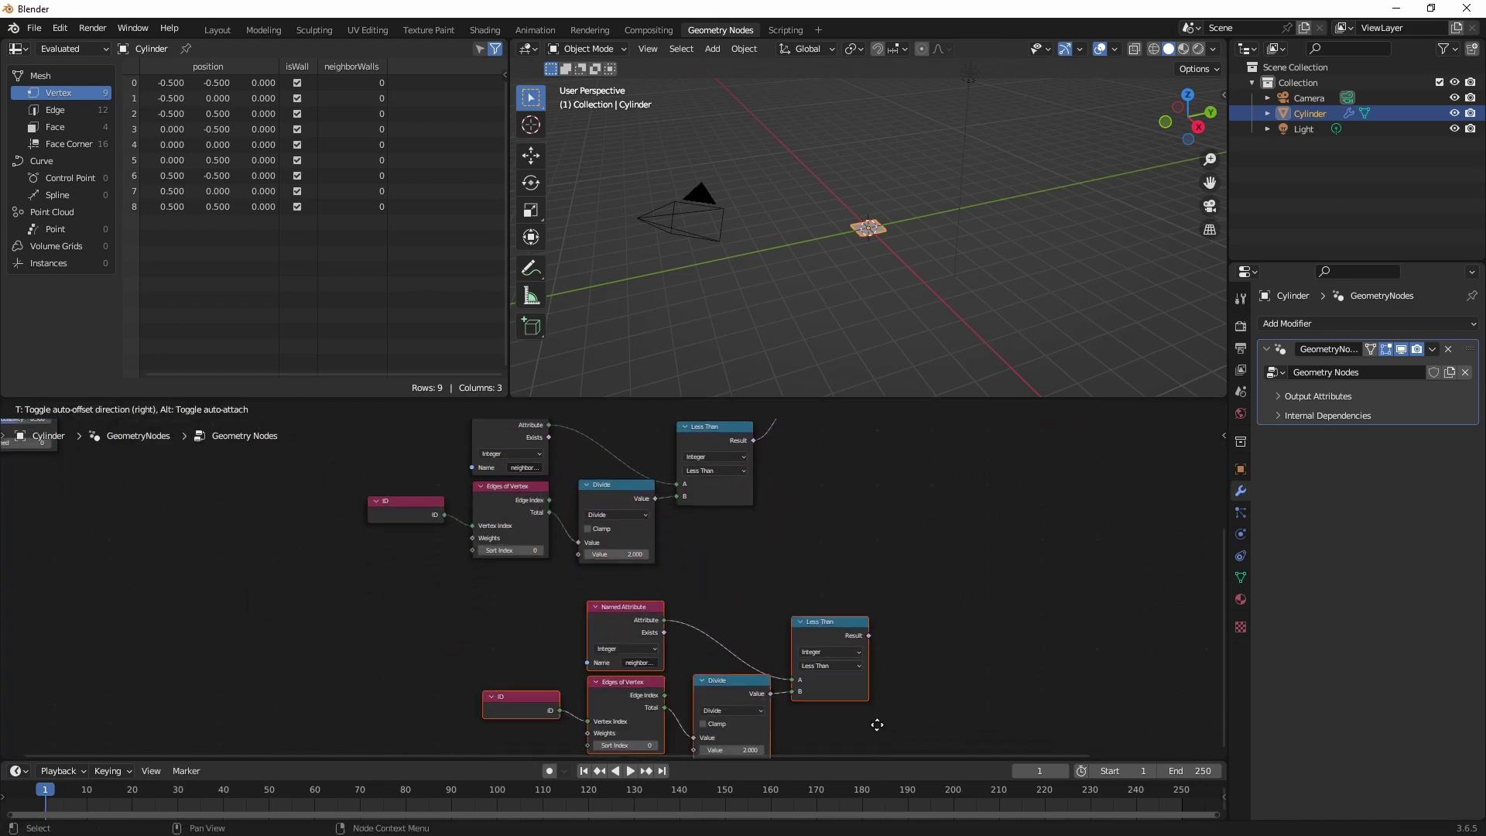
- Switch the copied comparison to Greater Than and wire it into the second isWall store's Selection
click(861, 694)
click(811, 641)
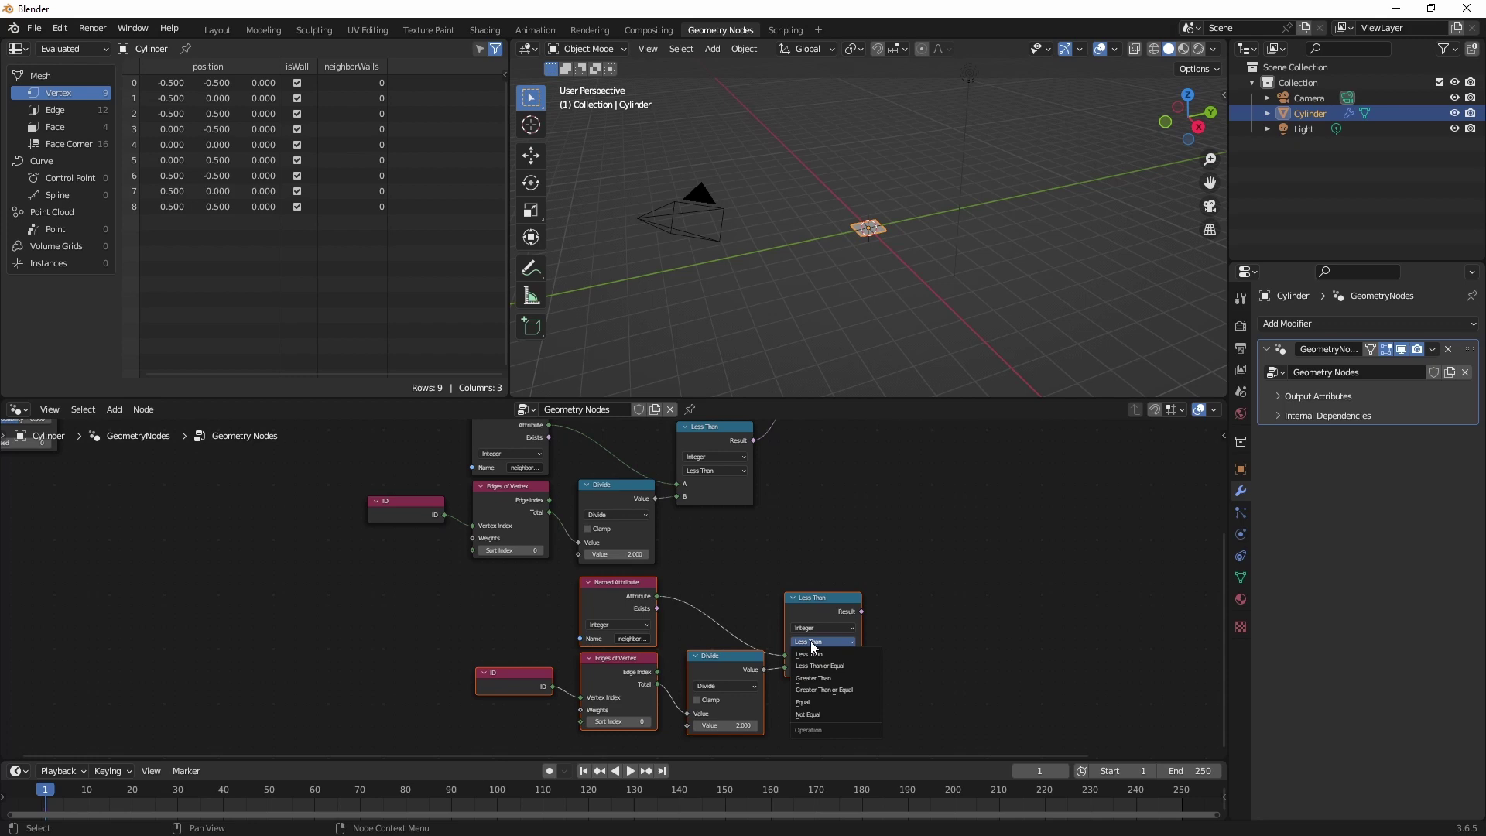
click(821, 684)
middle_drag(905, 584, 770, 676)
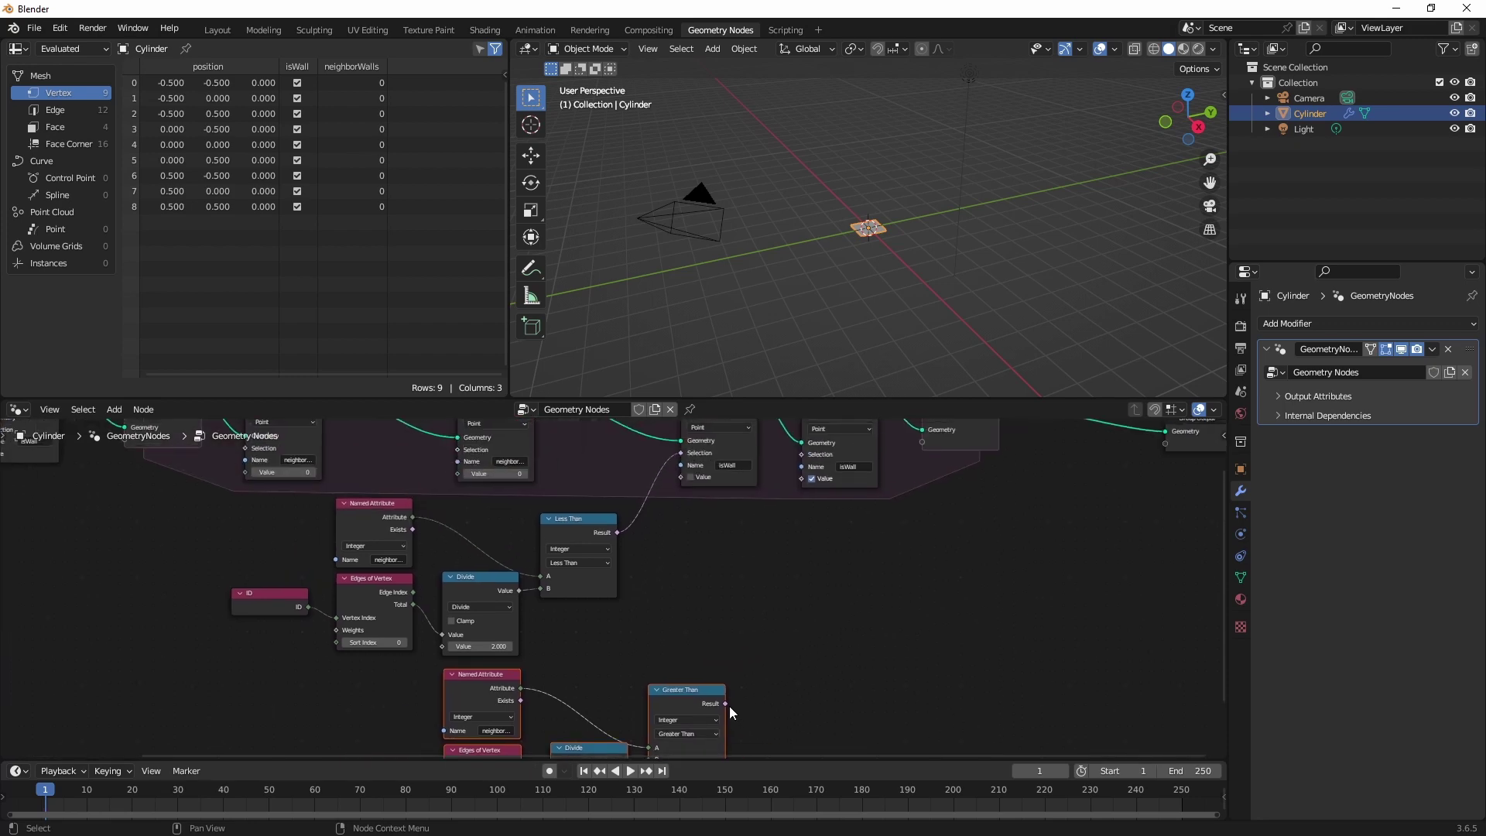
drag(725, 704, 802, 454)
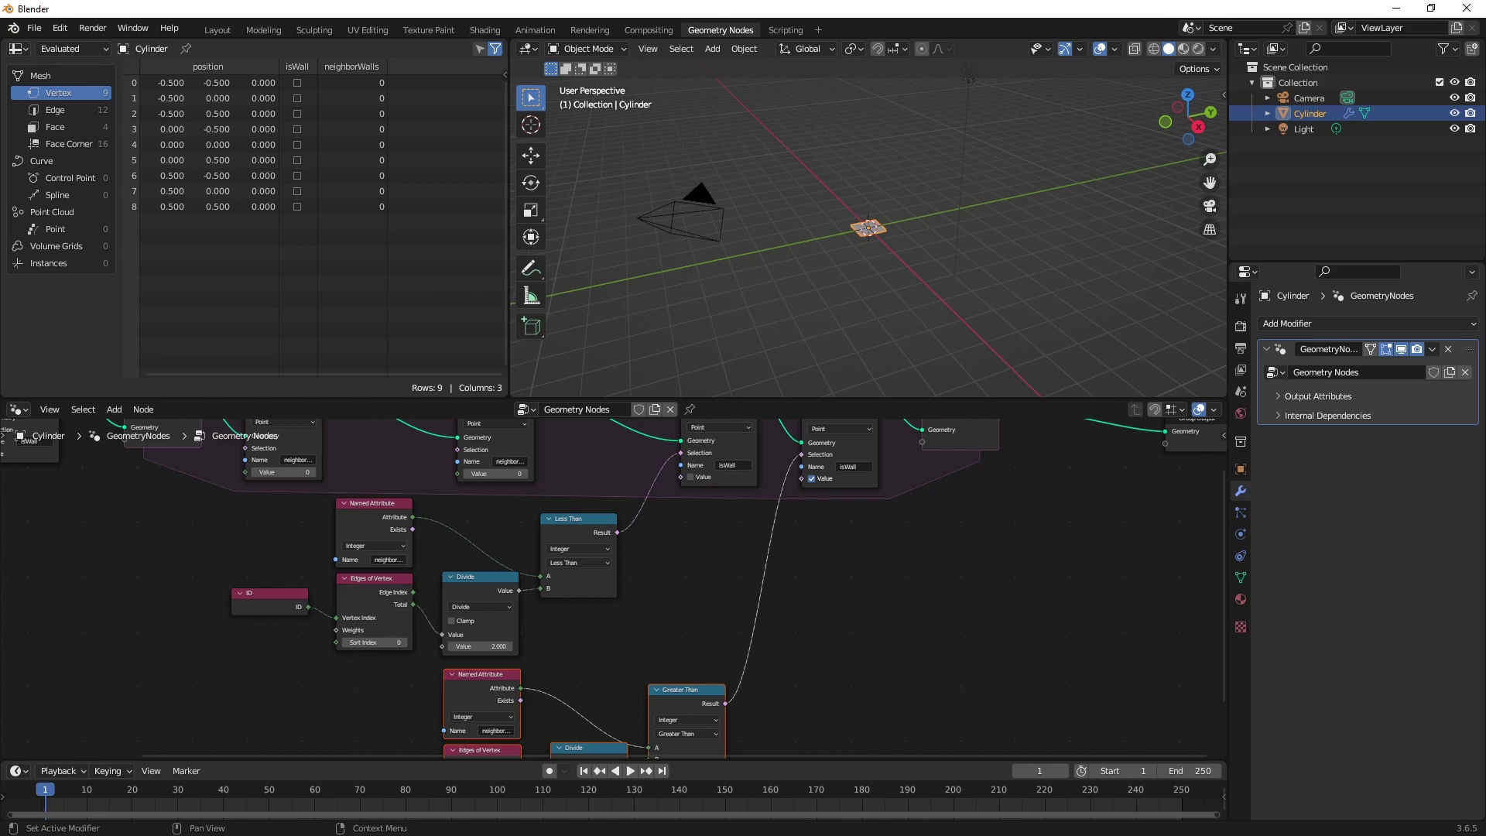
scroll(732, 519, down, 2)
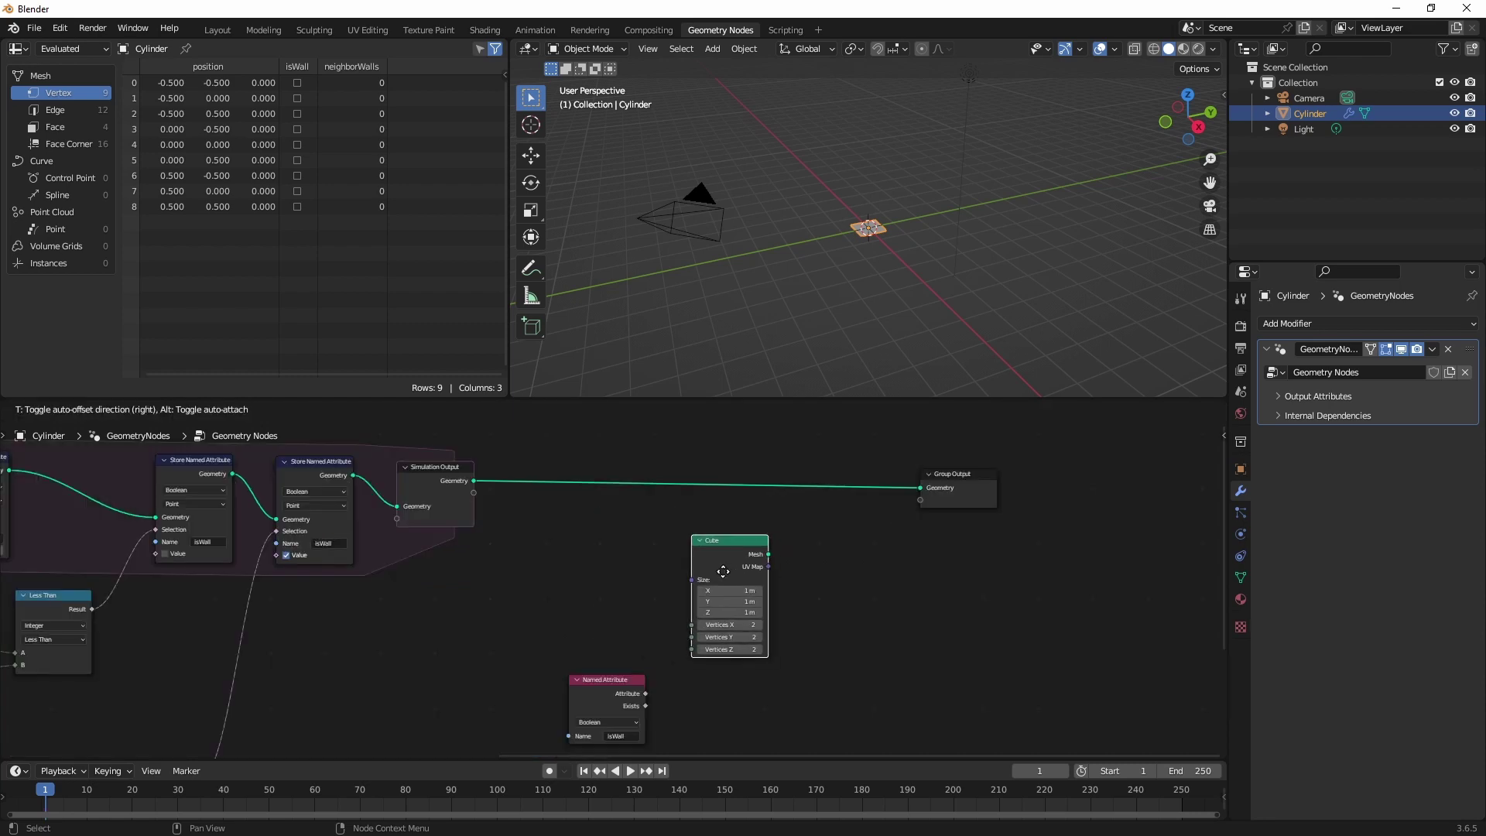
- Place the Cube node and drag the isWall attribute output toward the cube instancing
click(605, 561)
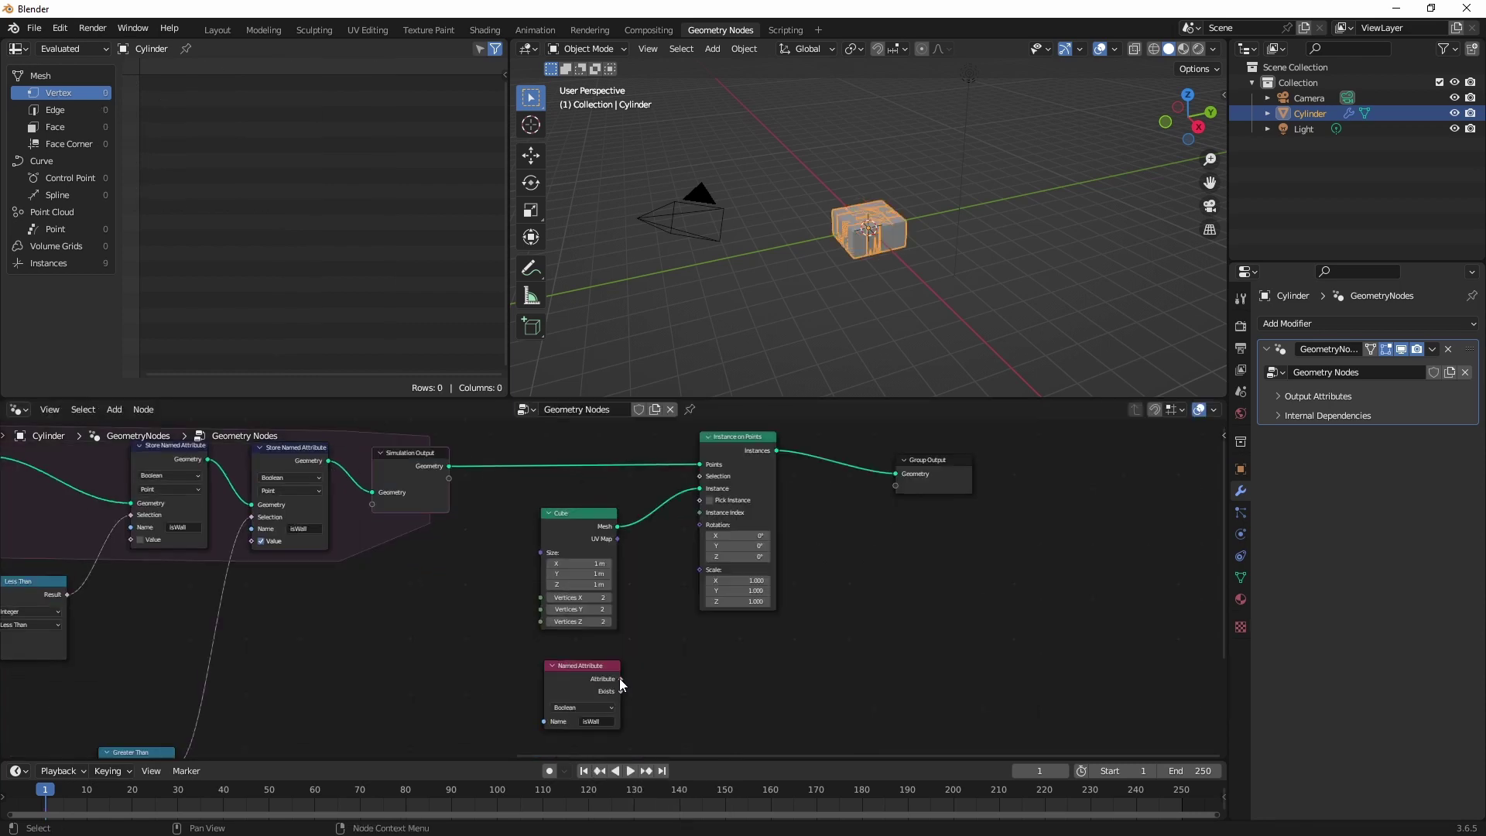
drag(621, 679, 700, 480)
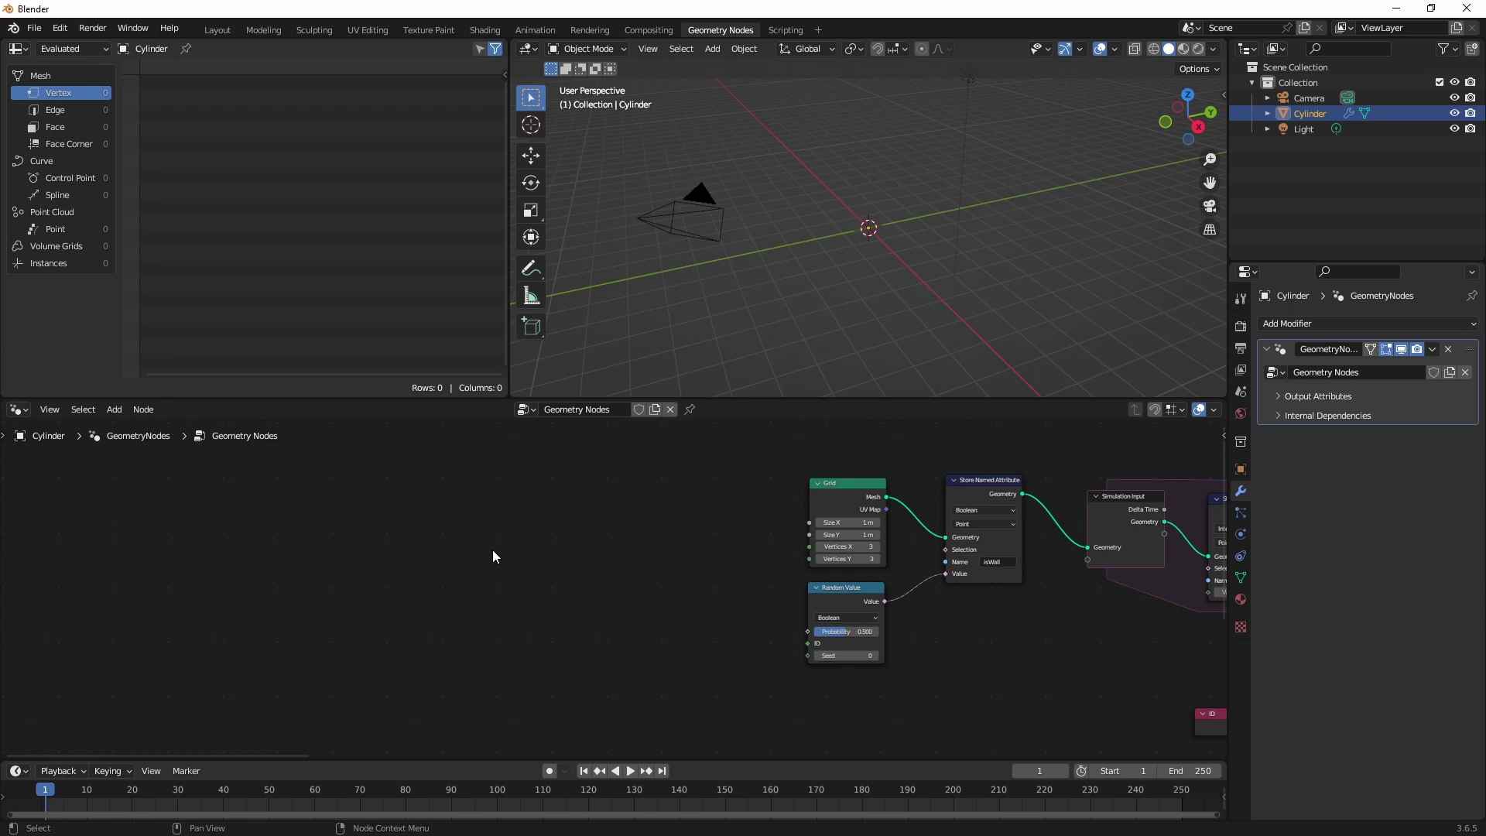
- Add an Integer node and a Subtract math node for the grid's counts and sizes
key(shift+a)
text(integer)
key(Return)
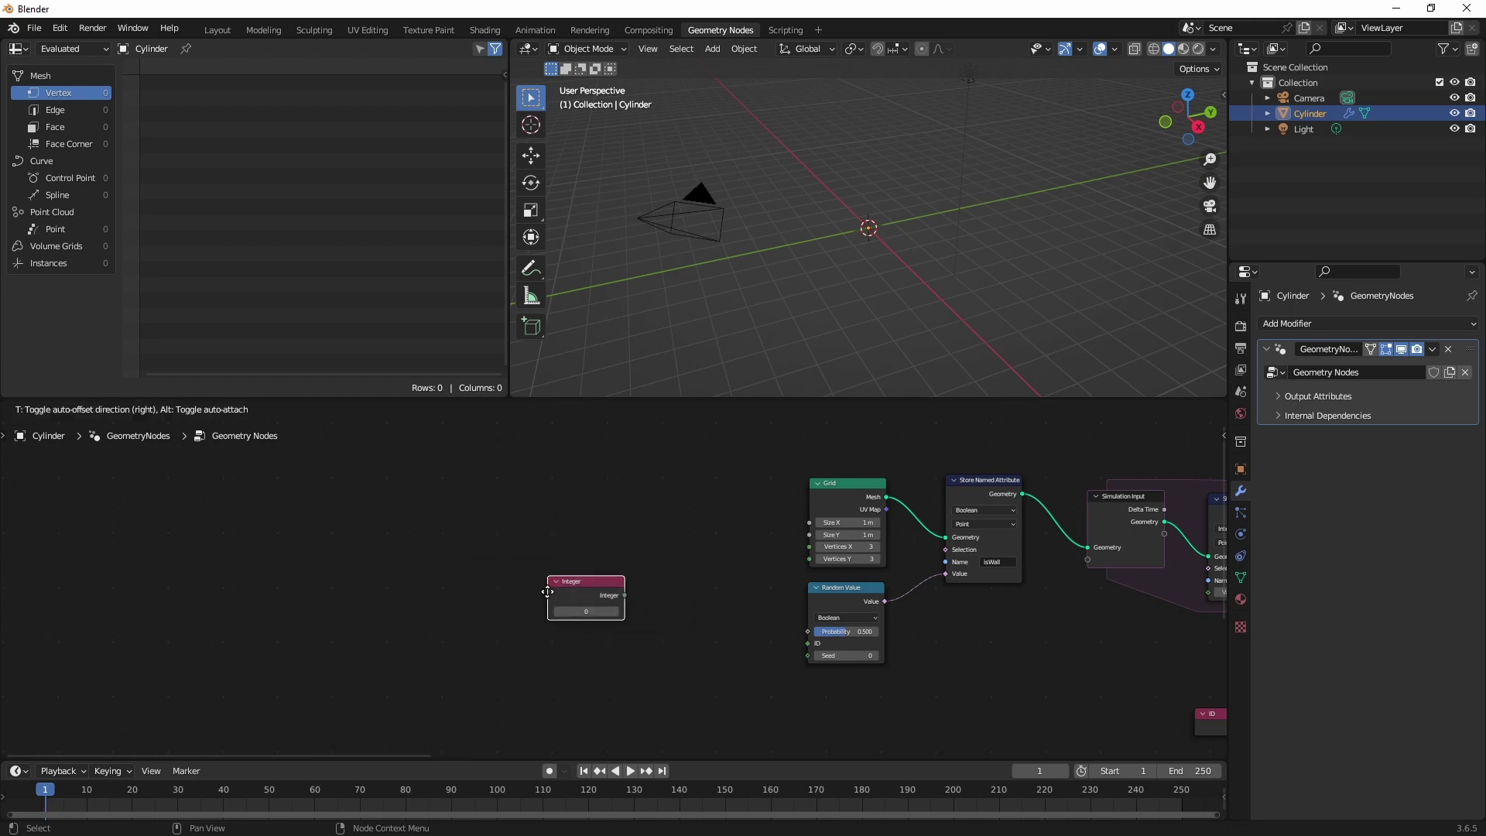
click(551, 581)
key(shift+a)
text(add)
key(Return)
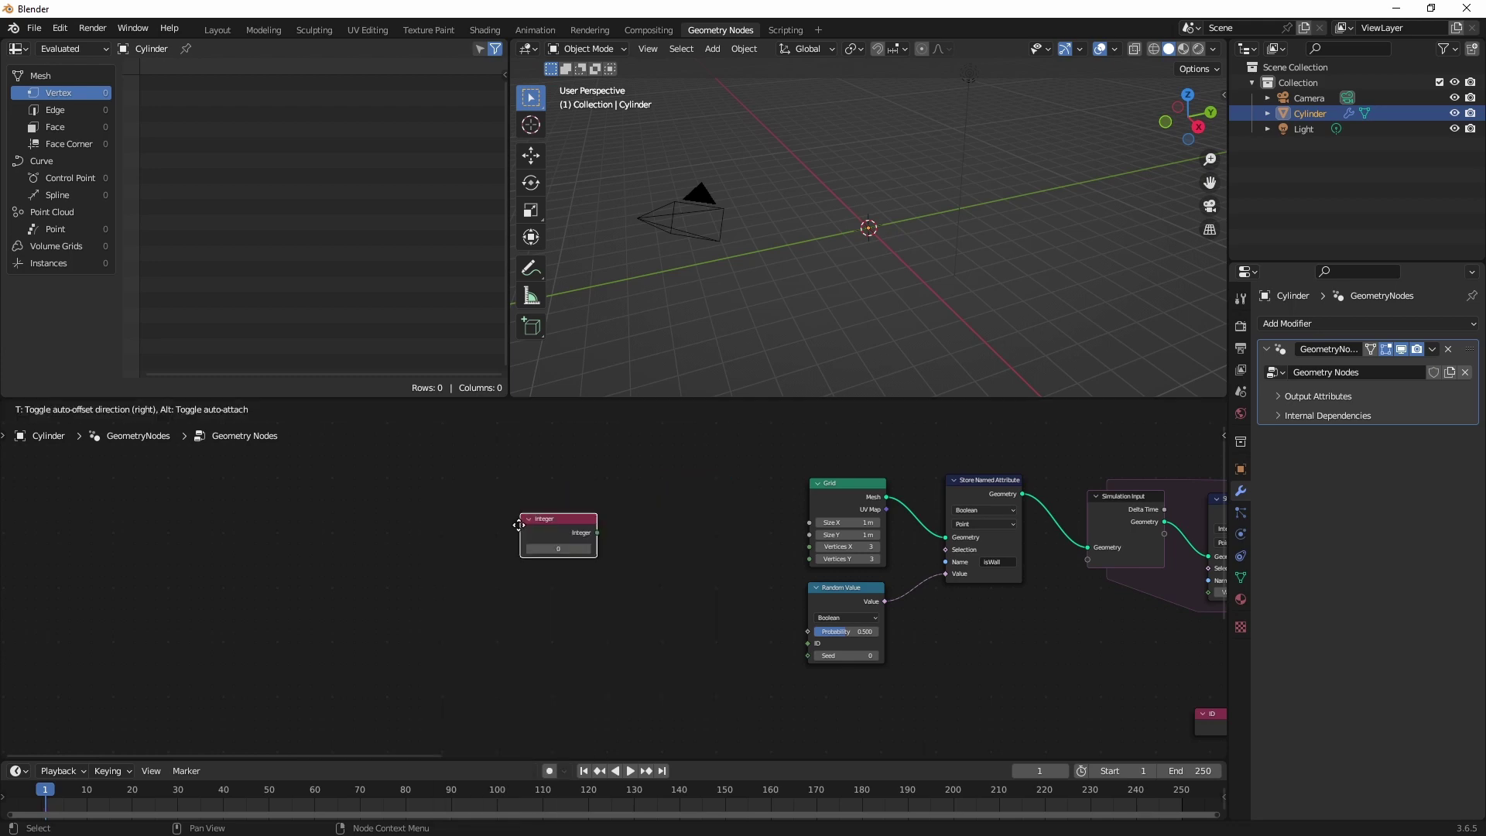
key(shift+a)
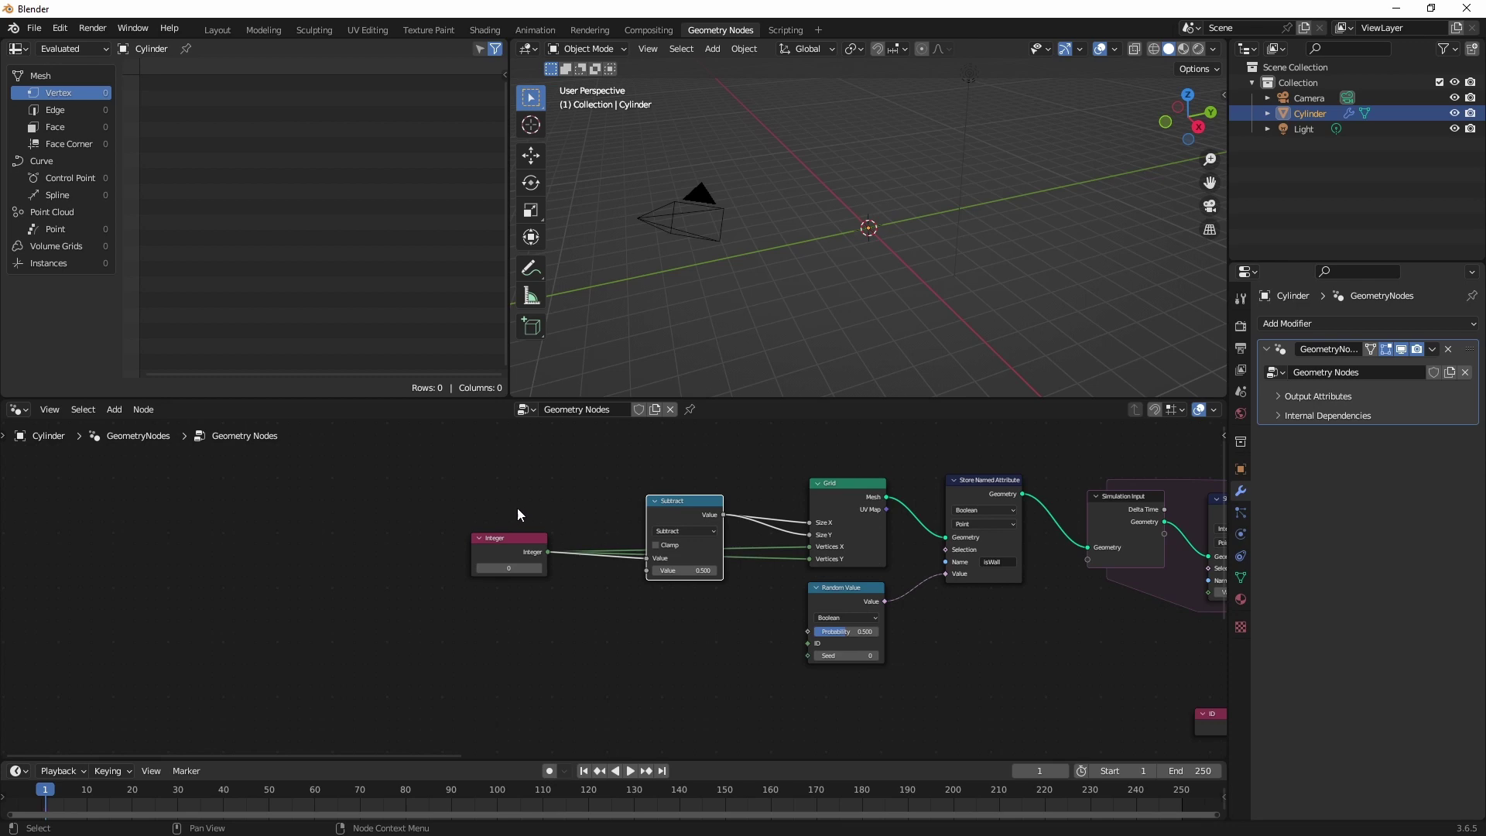
- Set the Integer value to 1 and tidy the node layout
drag(511, 540, 591, 621)
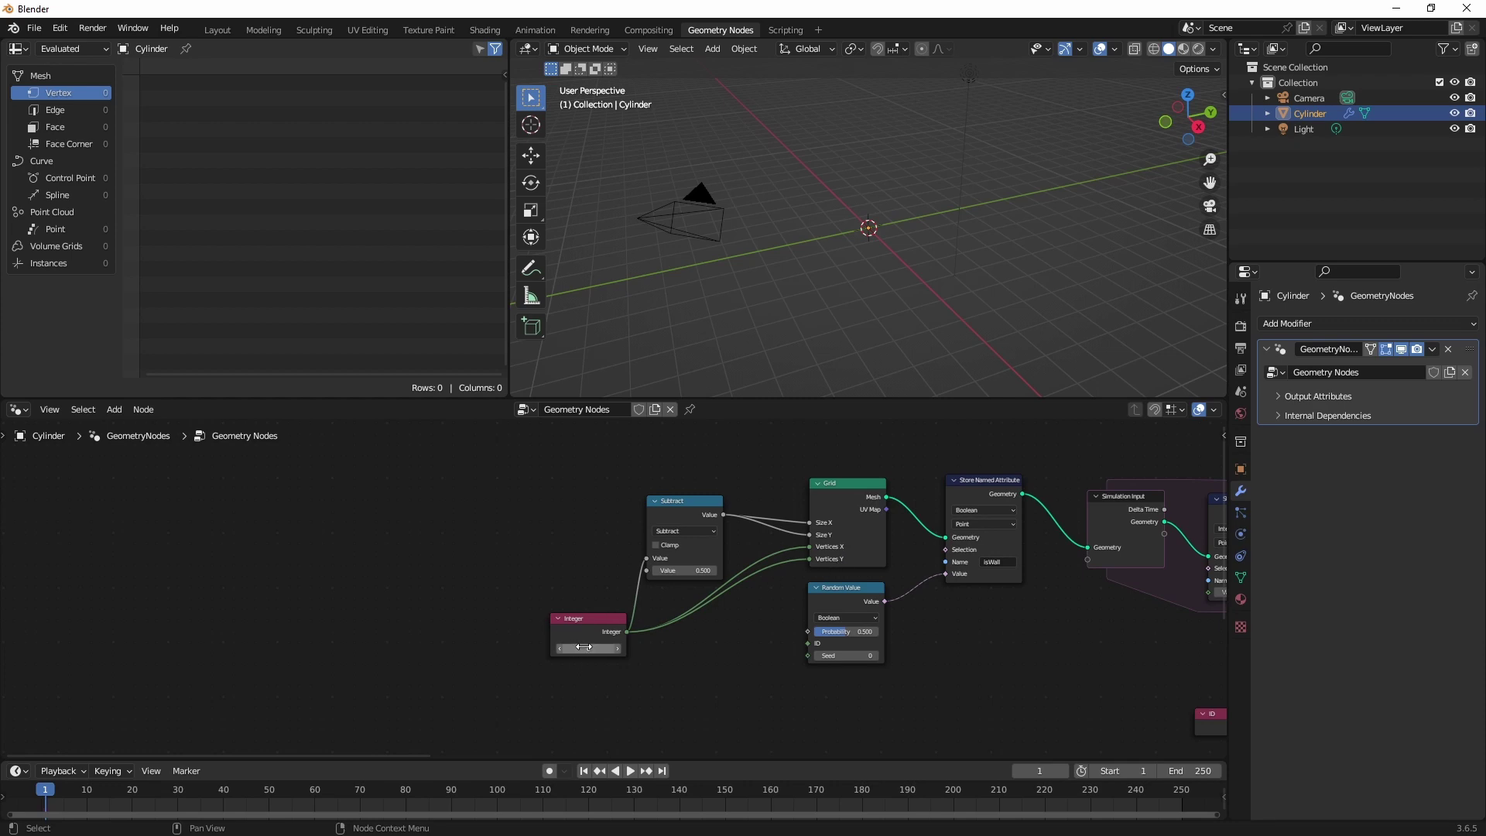
drag(584, 647, 589, 647)
scroll(820, 568, down, 3)
middle_drag(820, 568, 590, 571)
drag(945, 489, 779, 481)
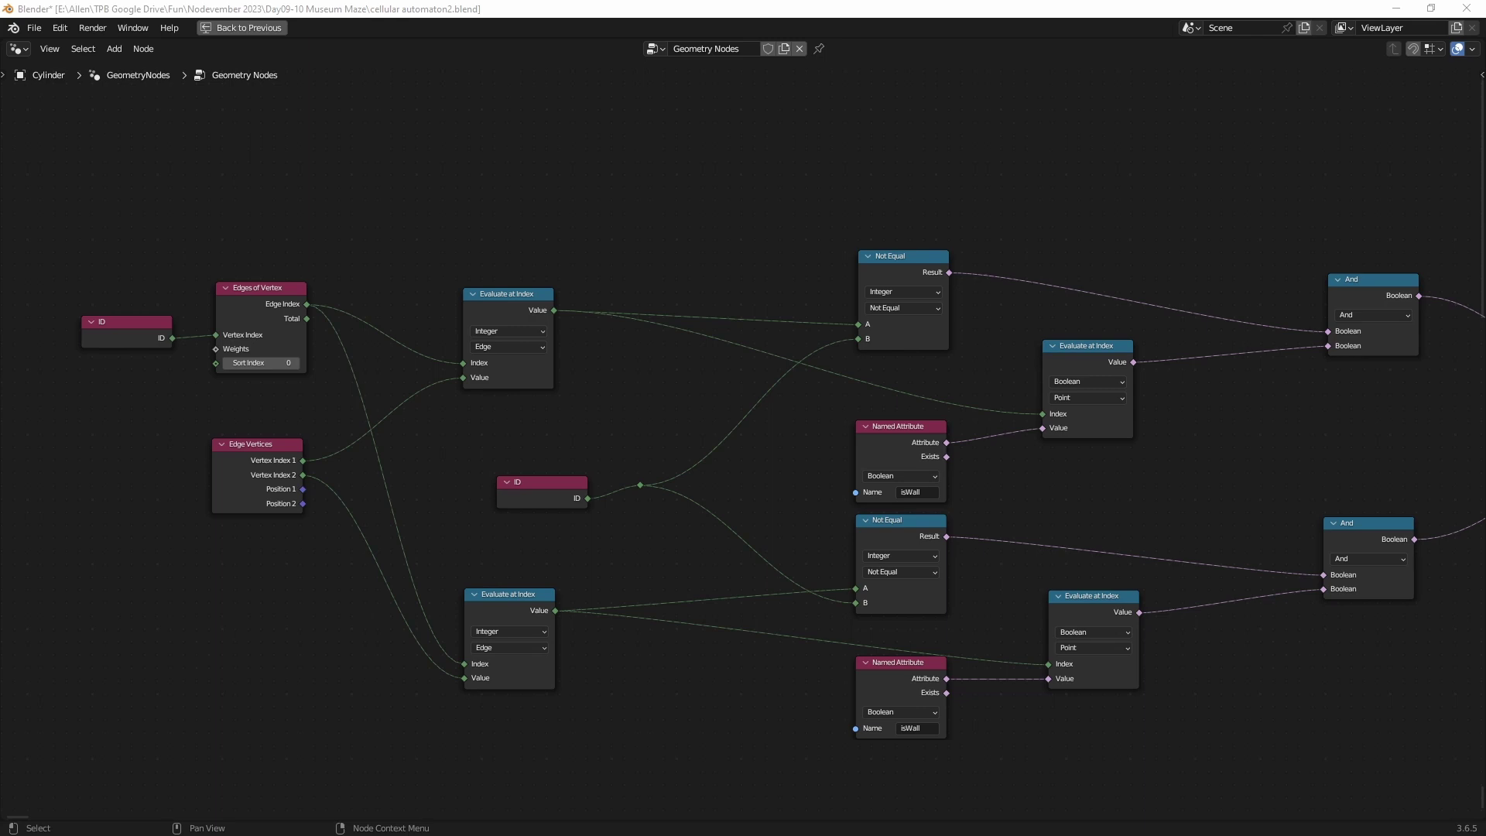
- Pan the node editor to show the Or node and the next row of checks
middle_drag(1166, 511, 949, 375)
scroll(953, 384, down, 2)
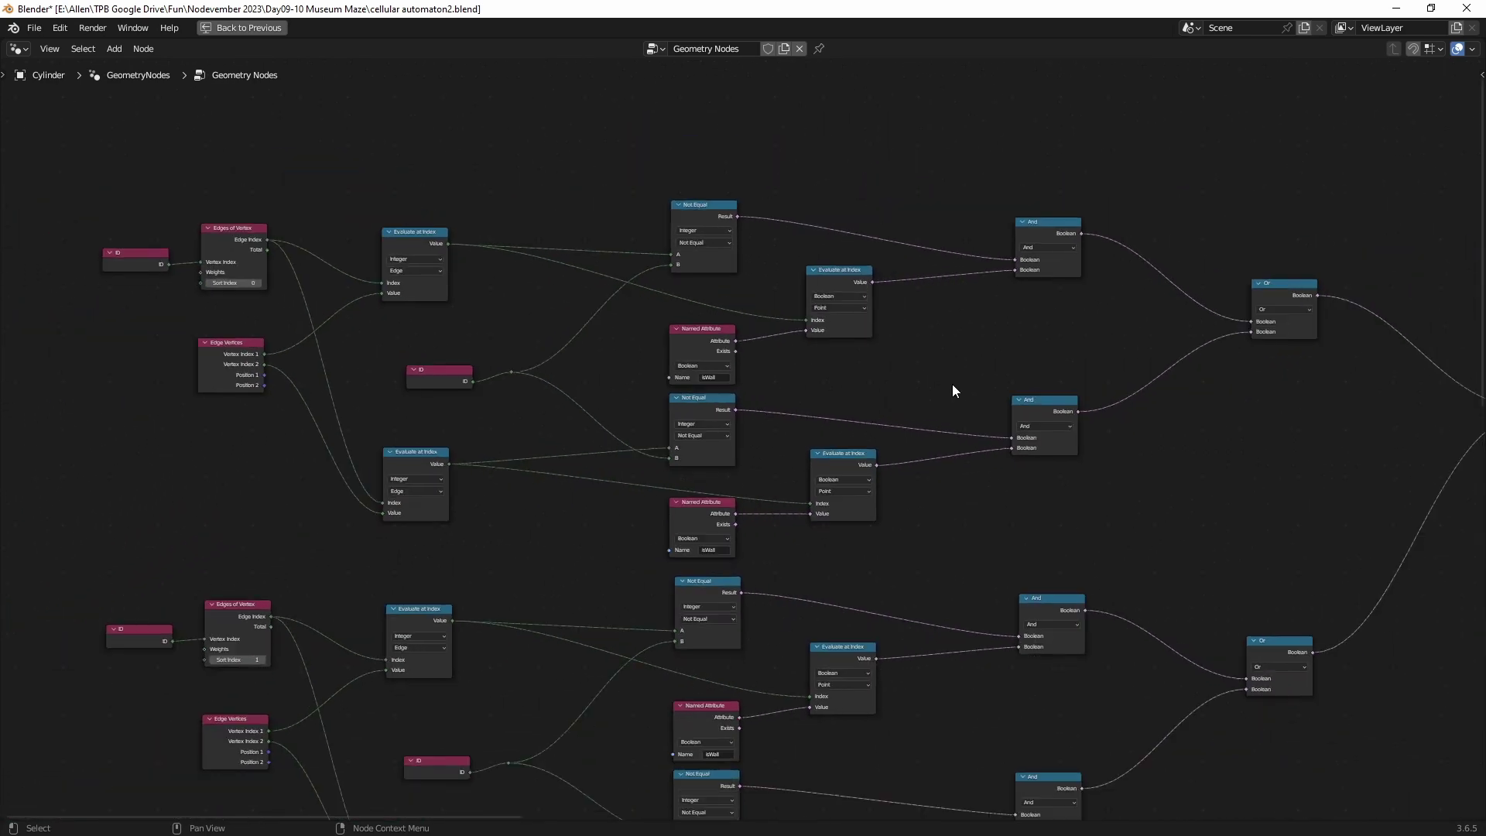
scroll(952, 384, down, 1)
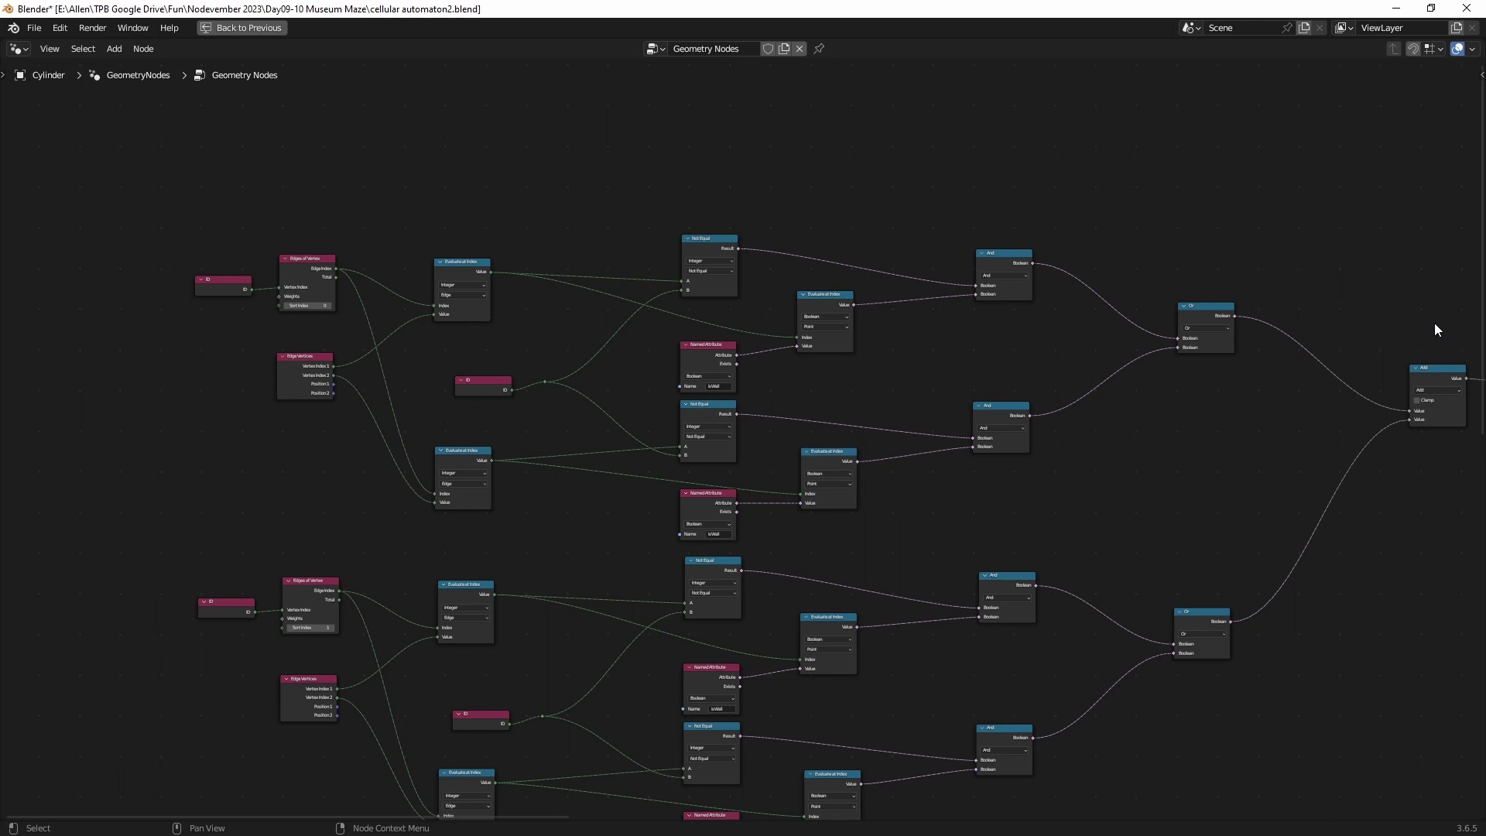
middle_drag(1433, 326, 1145, 335)
scroll(1143, 334, up, 2)
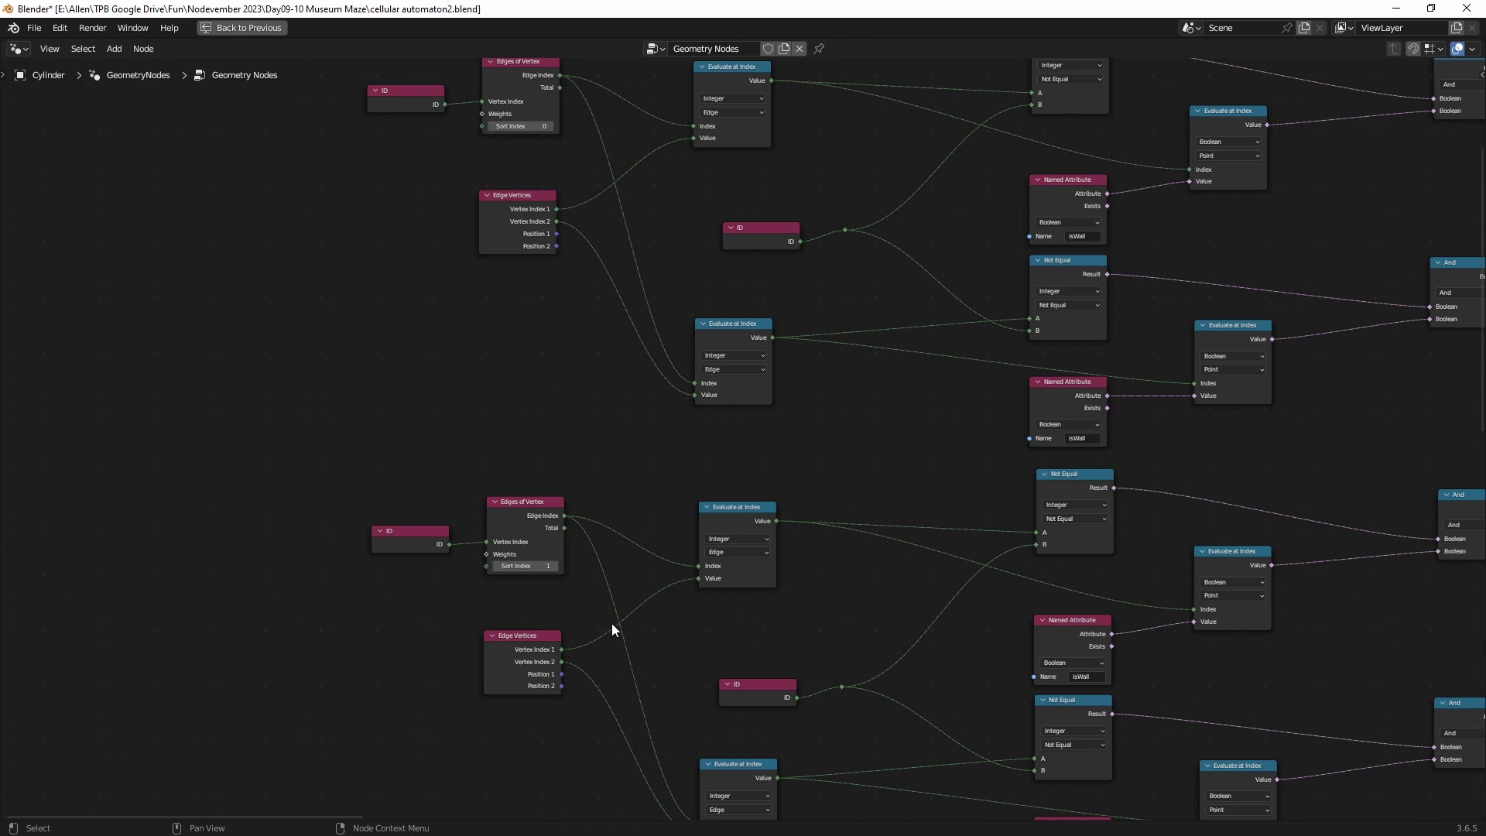
scroll(936, 517, down, 5)
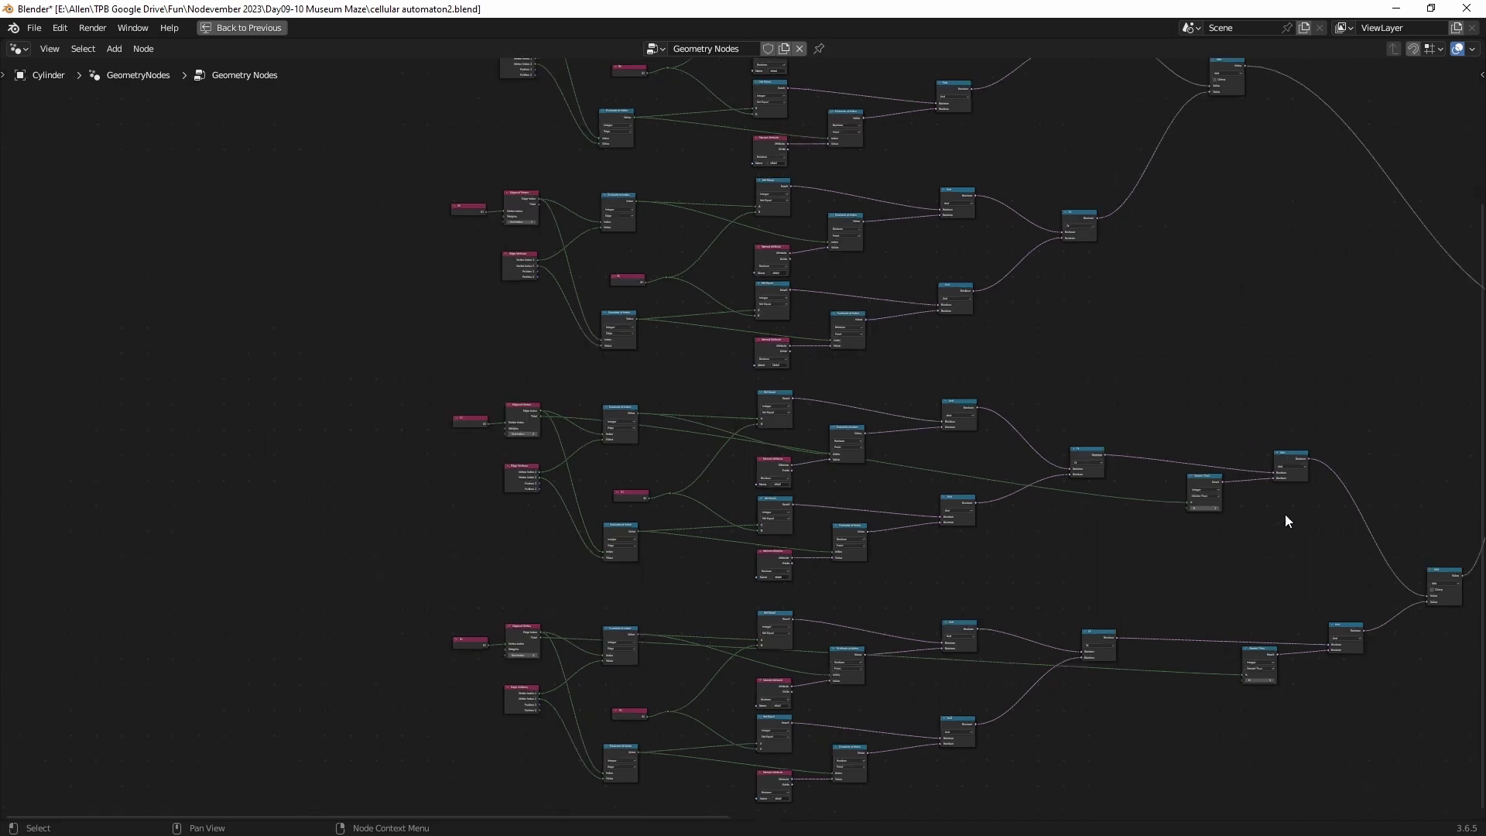
- Pan across the Greater Than checks and the Divide and ID nodes to the simulation zone
scroll(1288, 518, up, 5)
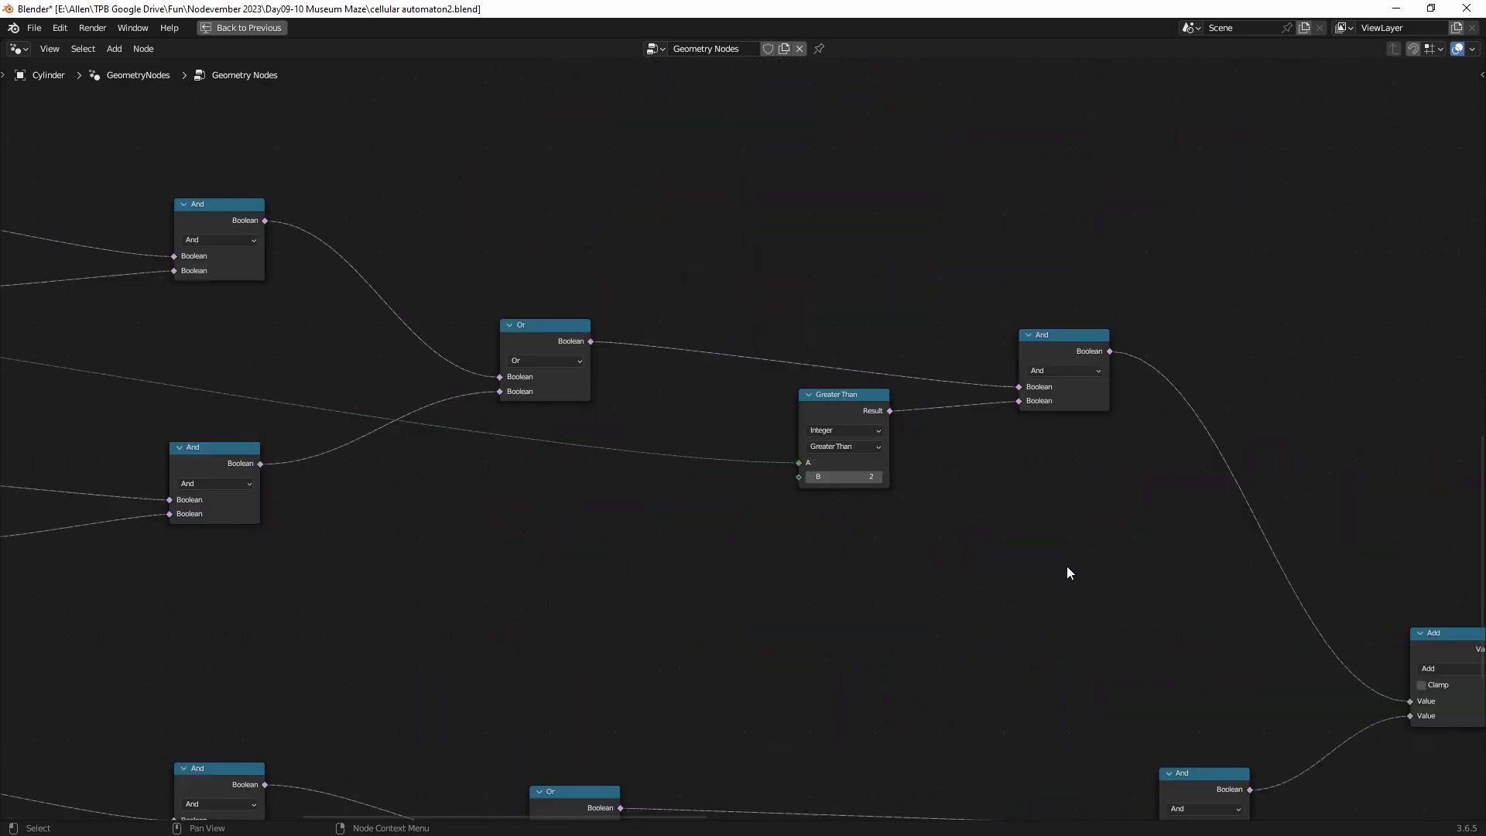
middle_drag(1059, 577, 847, 385)
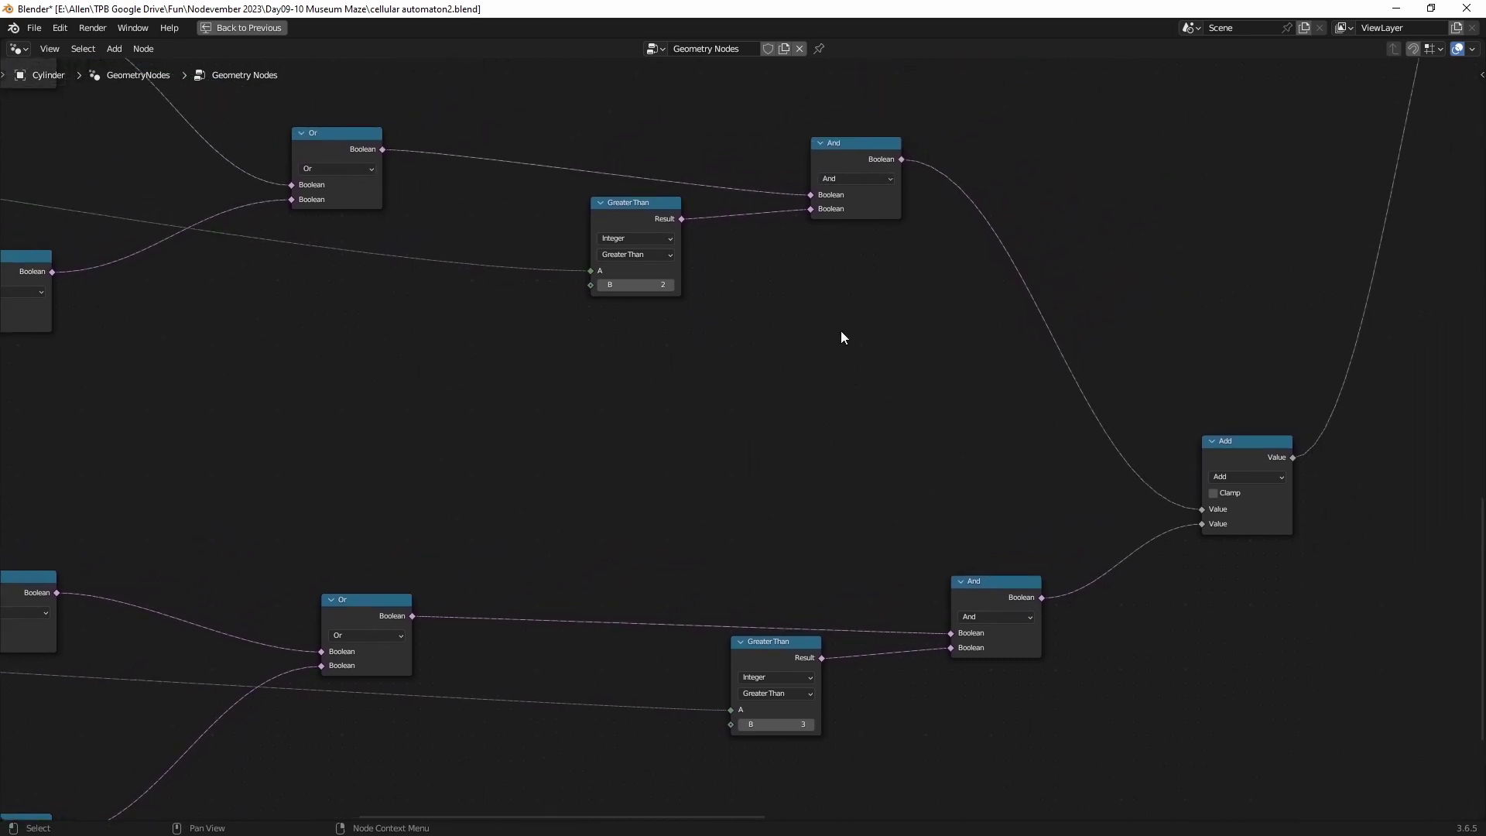
scroll(840, 335, down, 3)
middle_drag(1111, 415, 984, 517)
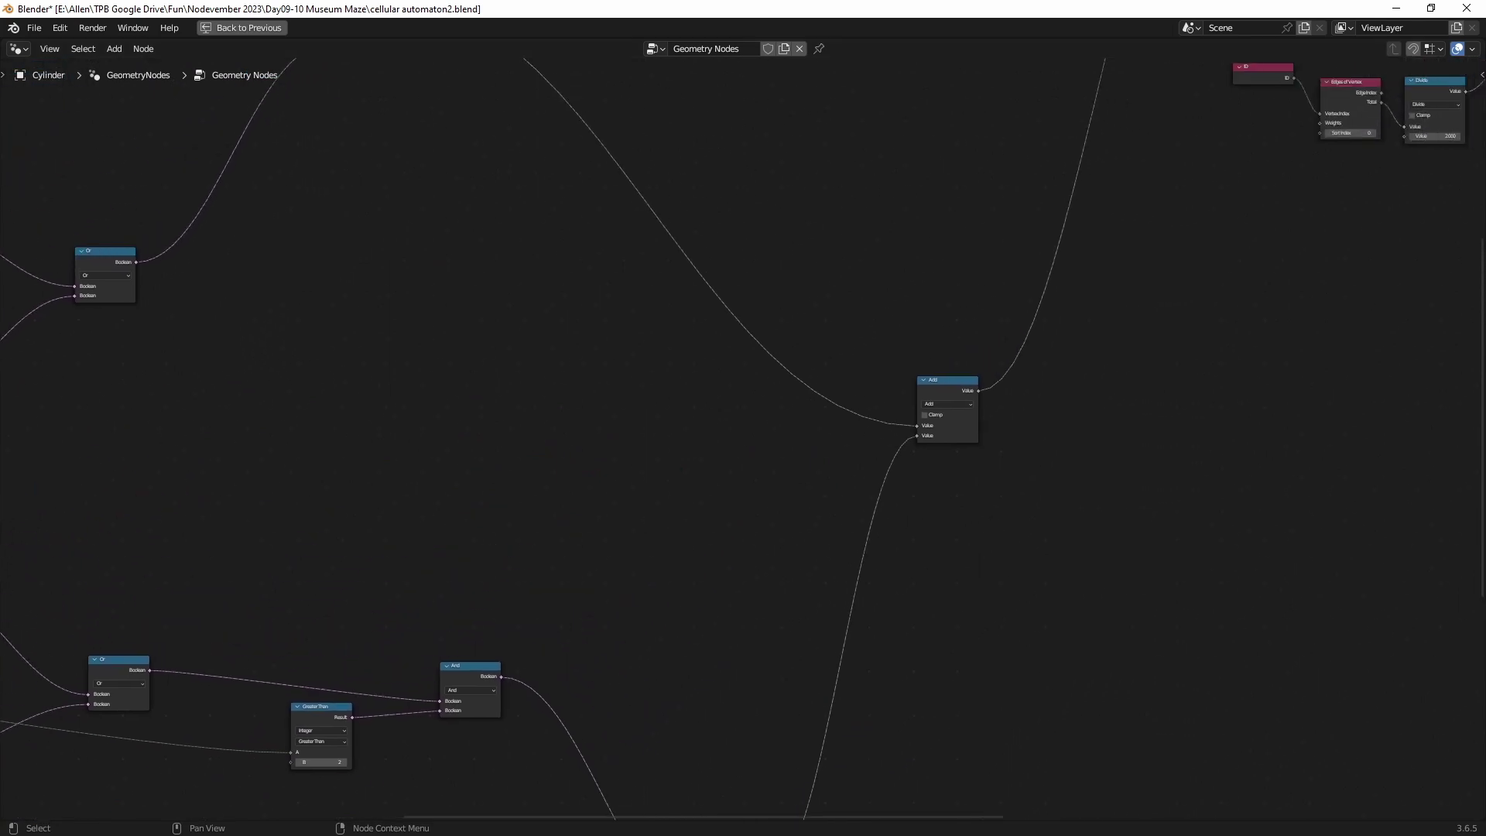
middle_drag(1308, 805, 1017, 329)
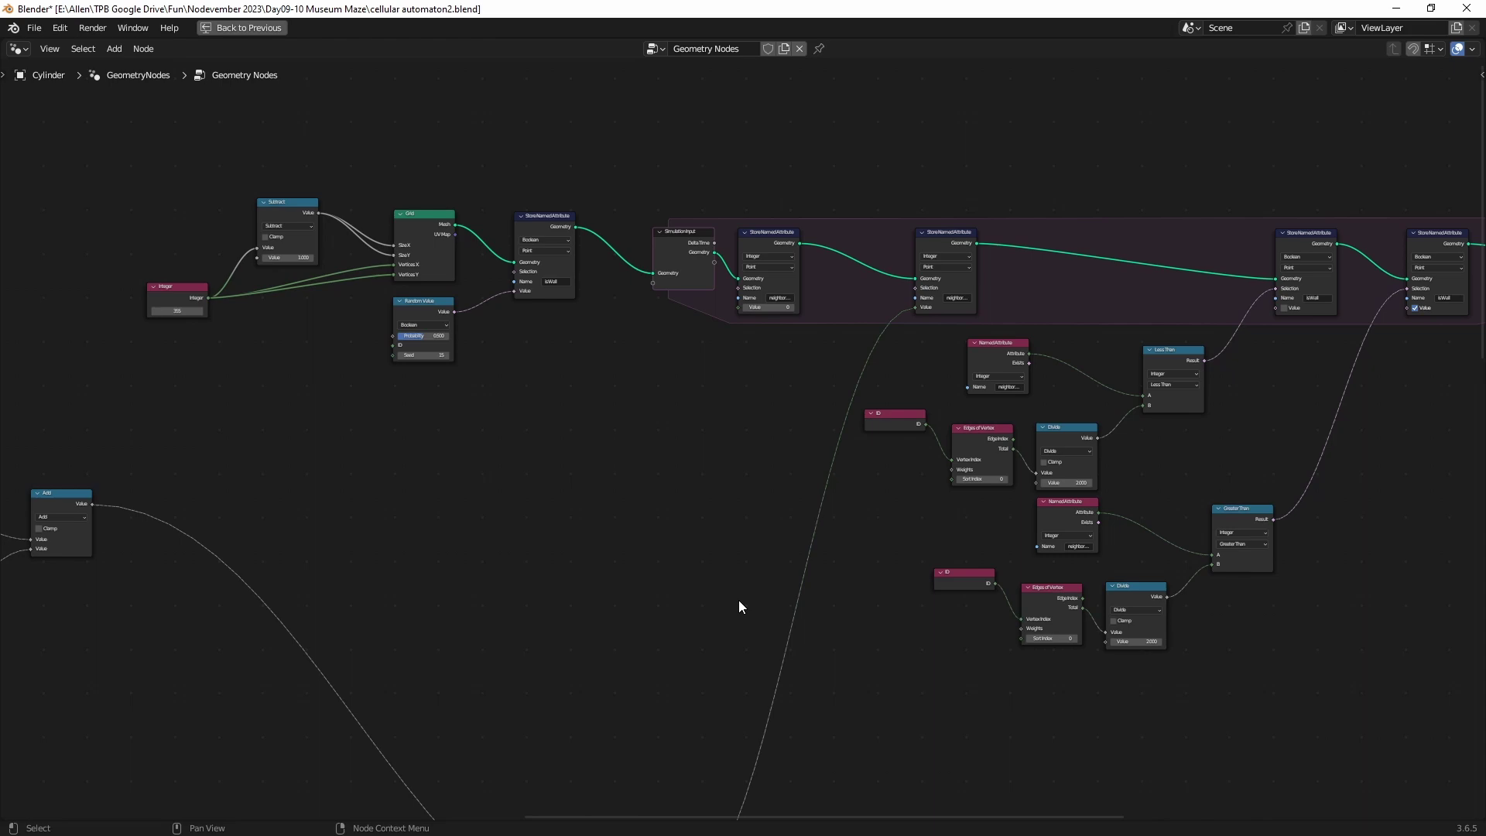
- Return to the full Geometry Nodes workspace and play the simulation from frame 0
key(ctrl+space)
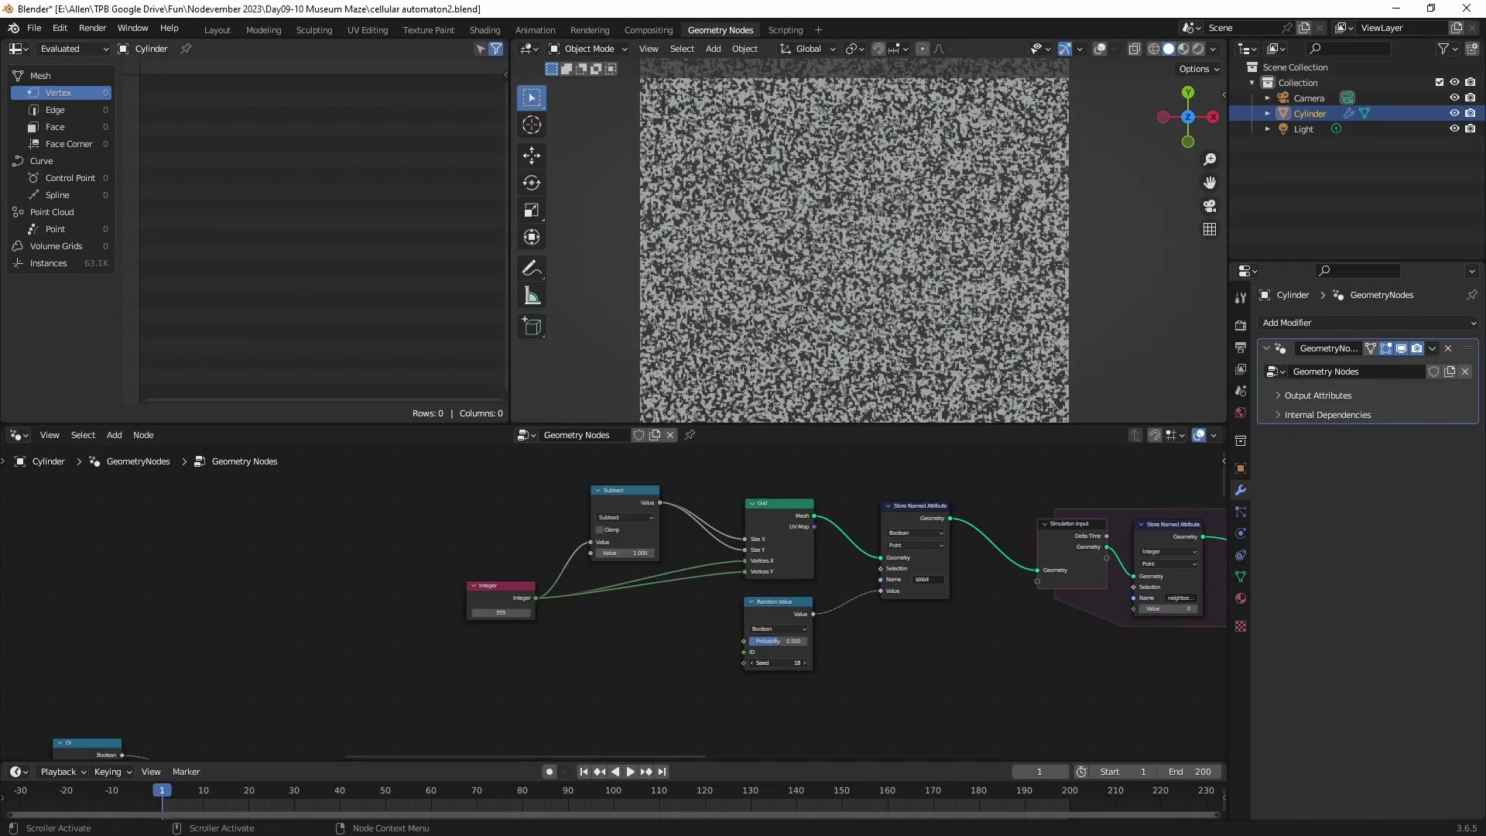
middle_drag(854, 647, 788, 648)
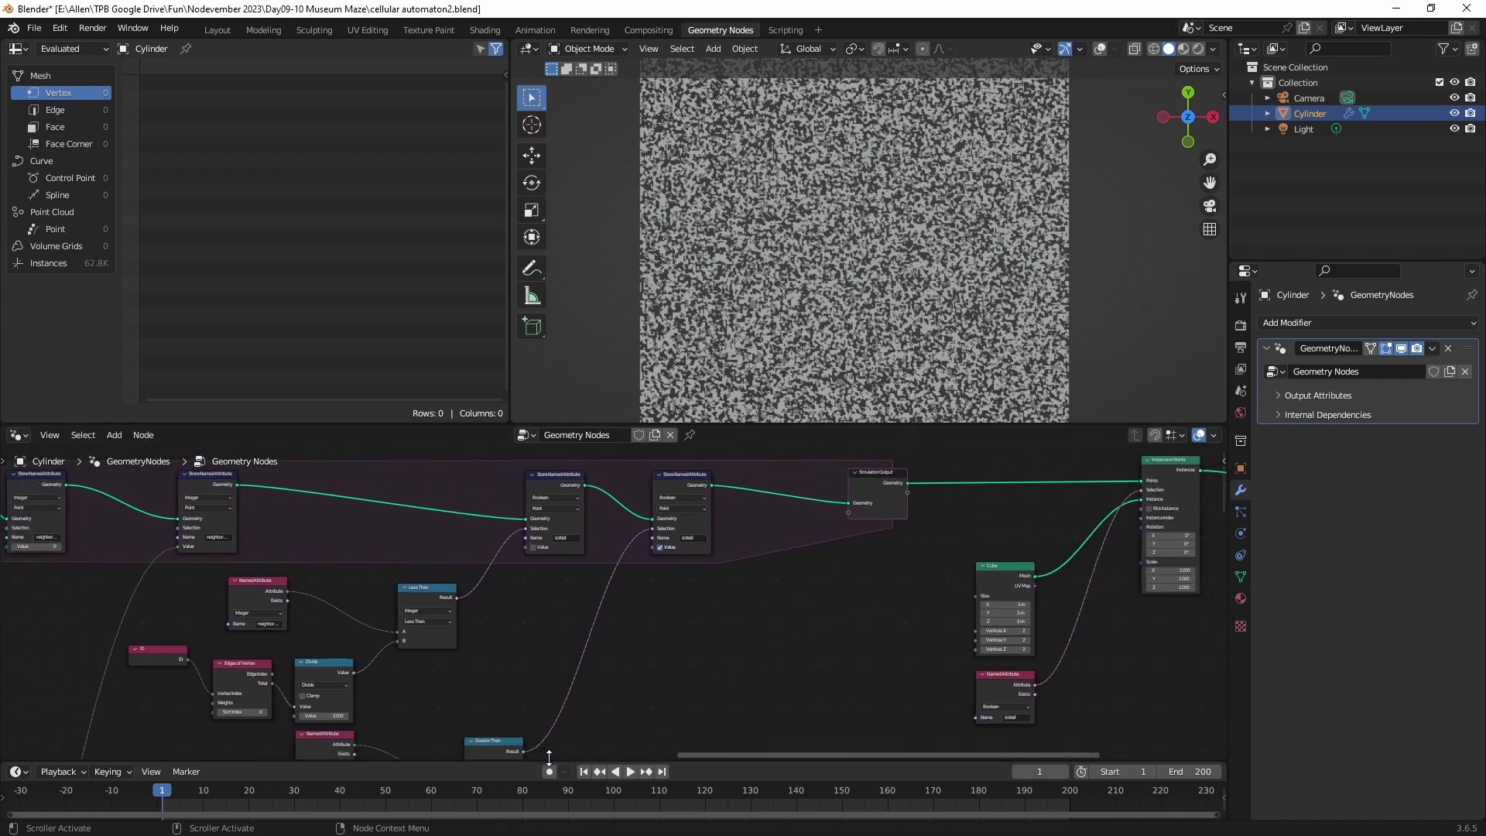
key(space)
key(space)
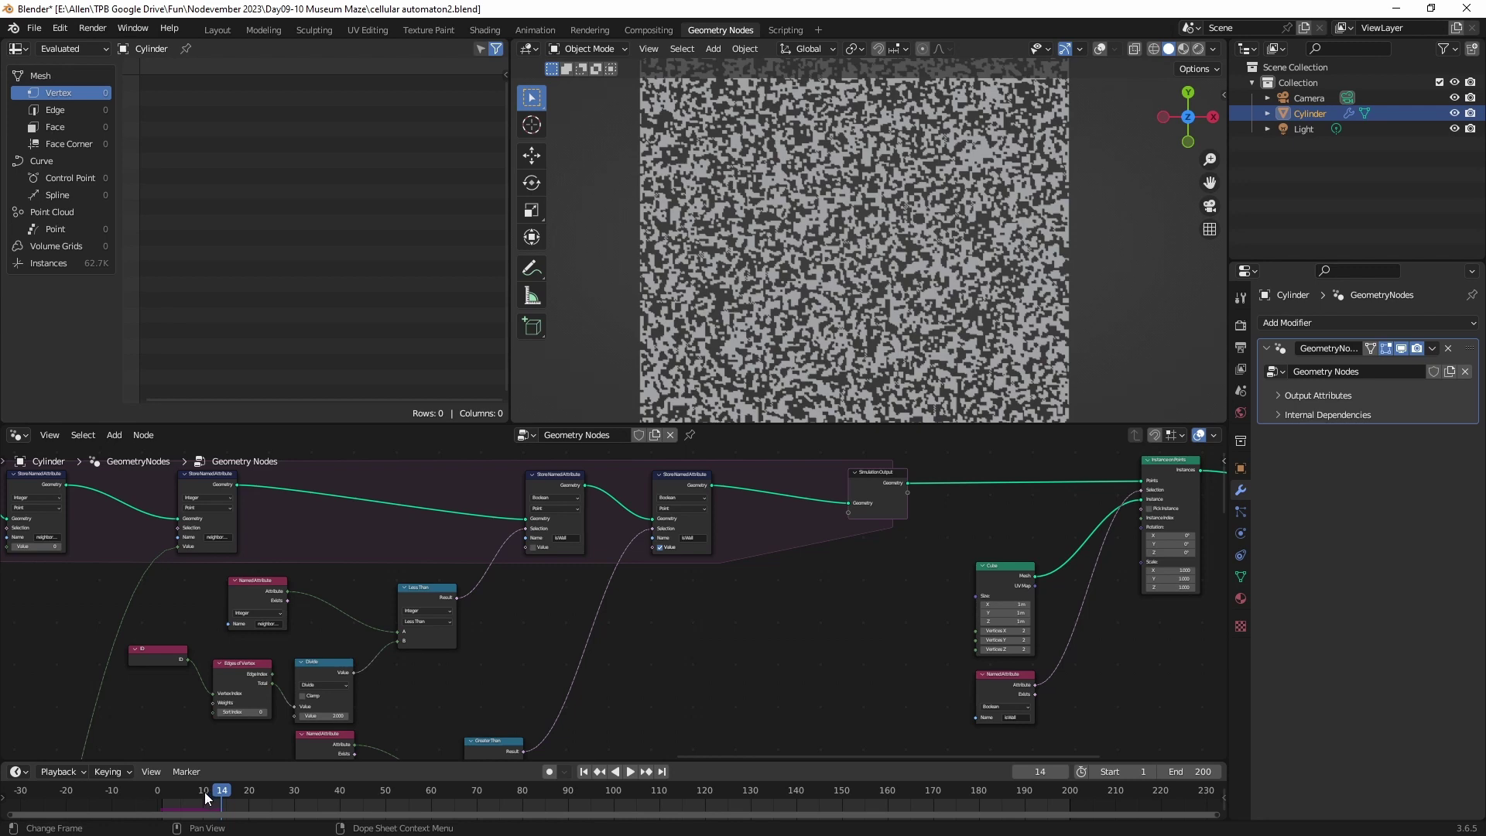
key(space)
click(155, 796)
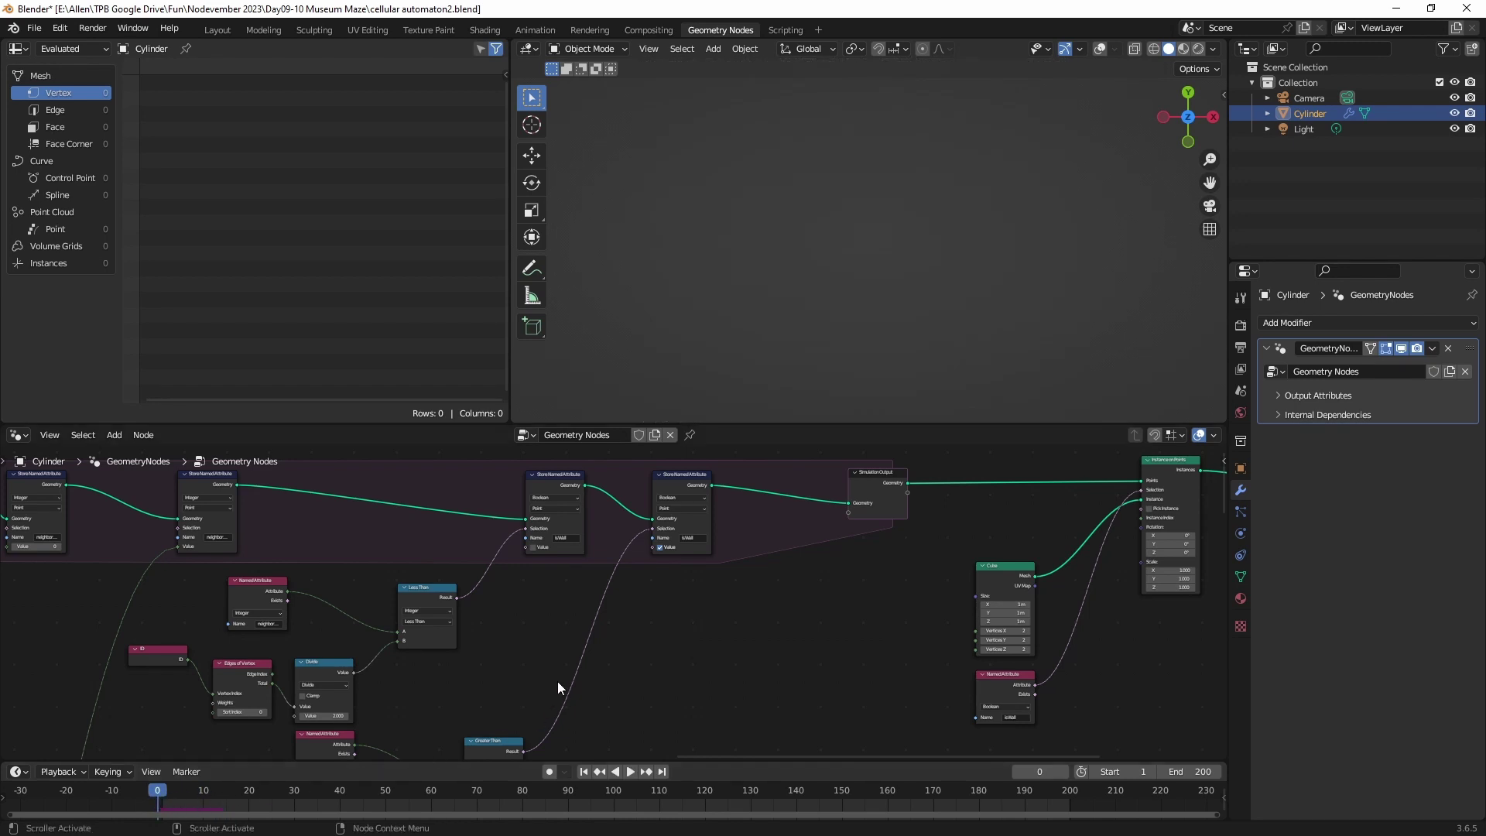
key(space)
key(space)
- Change the Random Value seed, replay the simulation, and rewind to frame 0
middle_drag(686, 617, 697, 588)
scroll(824, 597, up, 3)
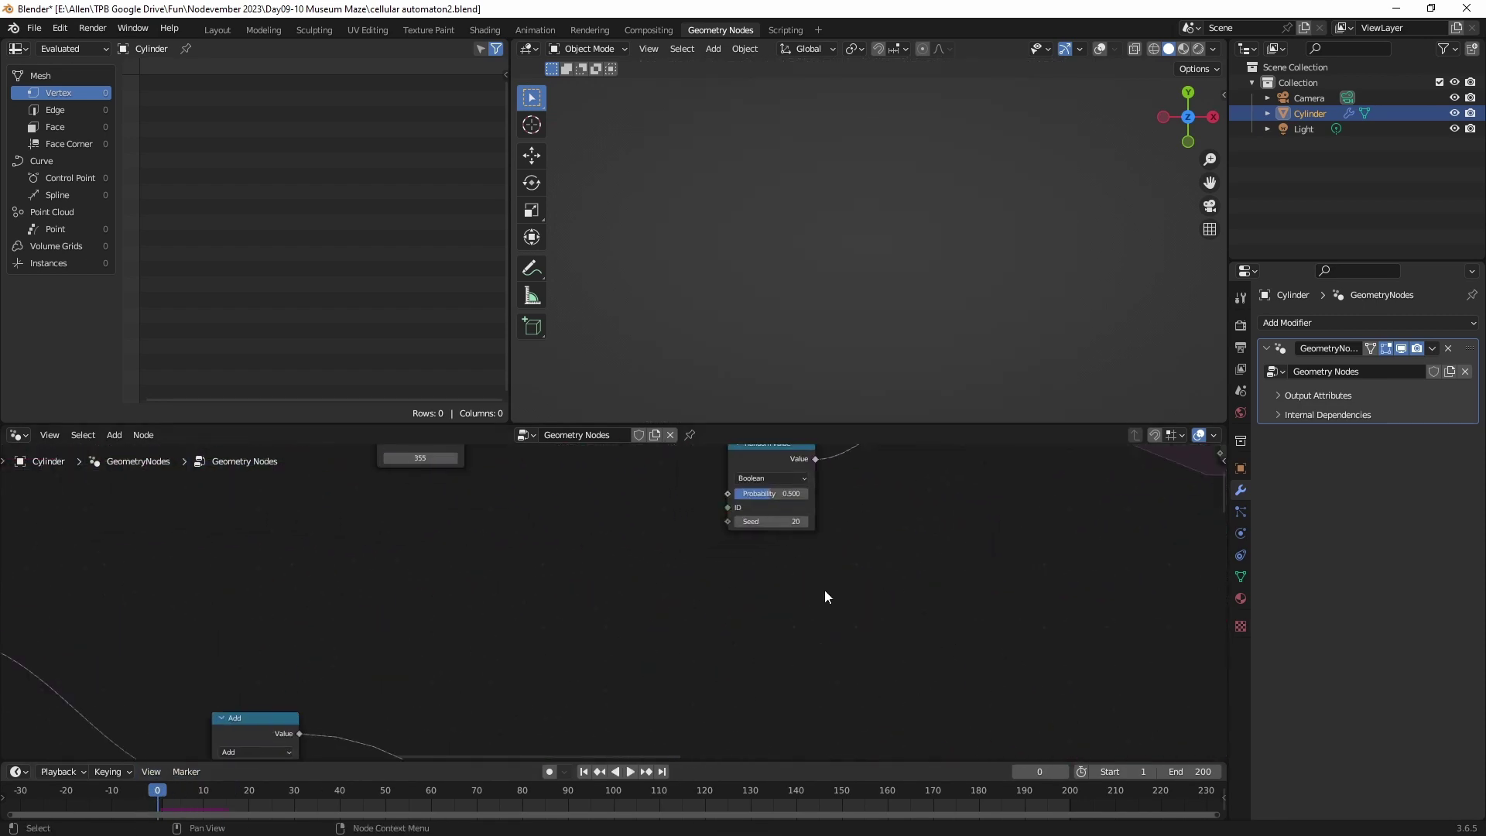
middle_drag(825, 596, 794, 634)
drag(690, 586, 643, 586)
key(space)
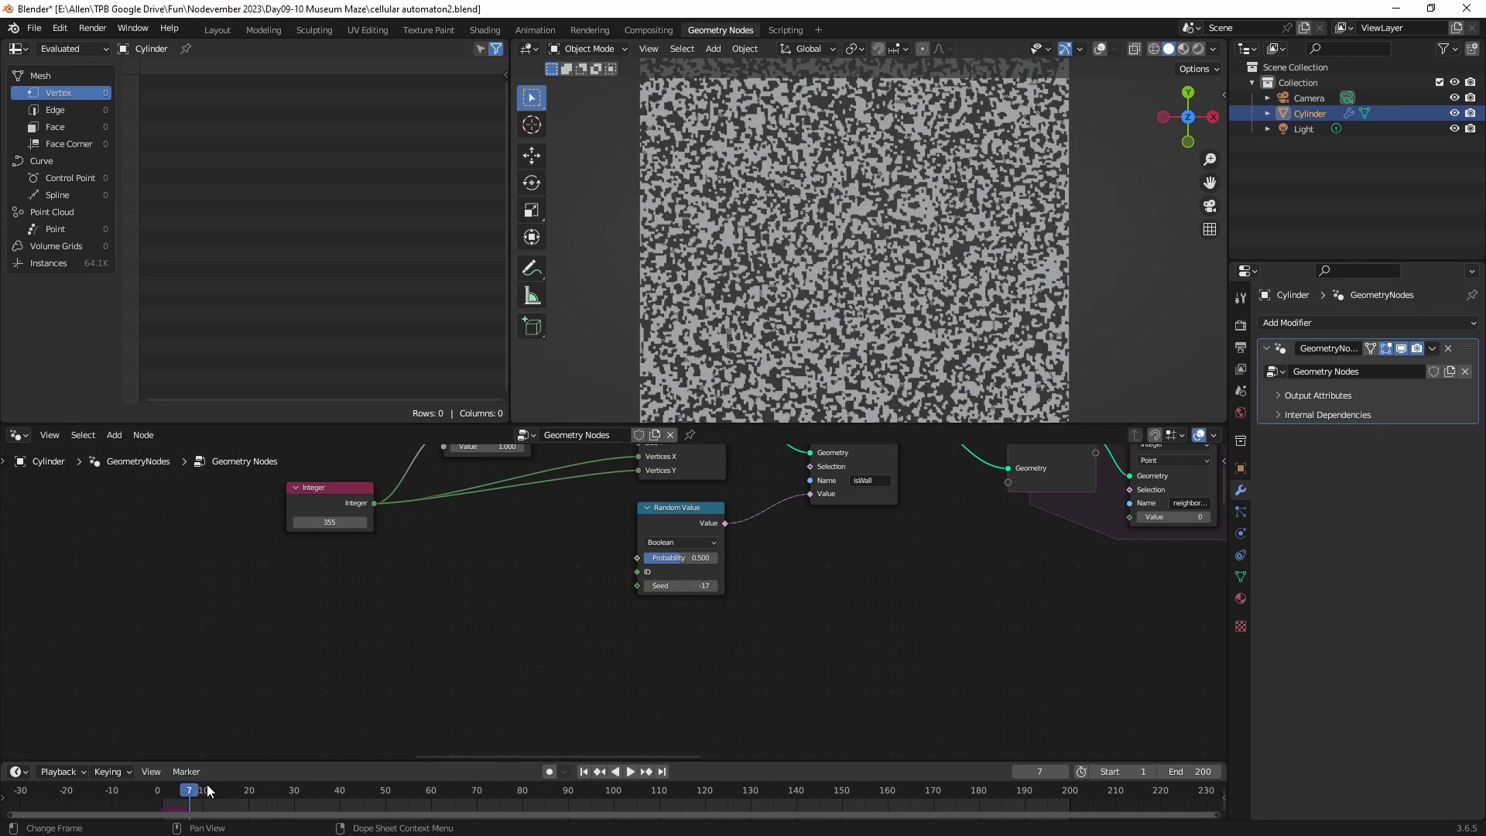
click(159, 788)
key(space)
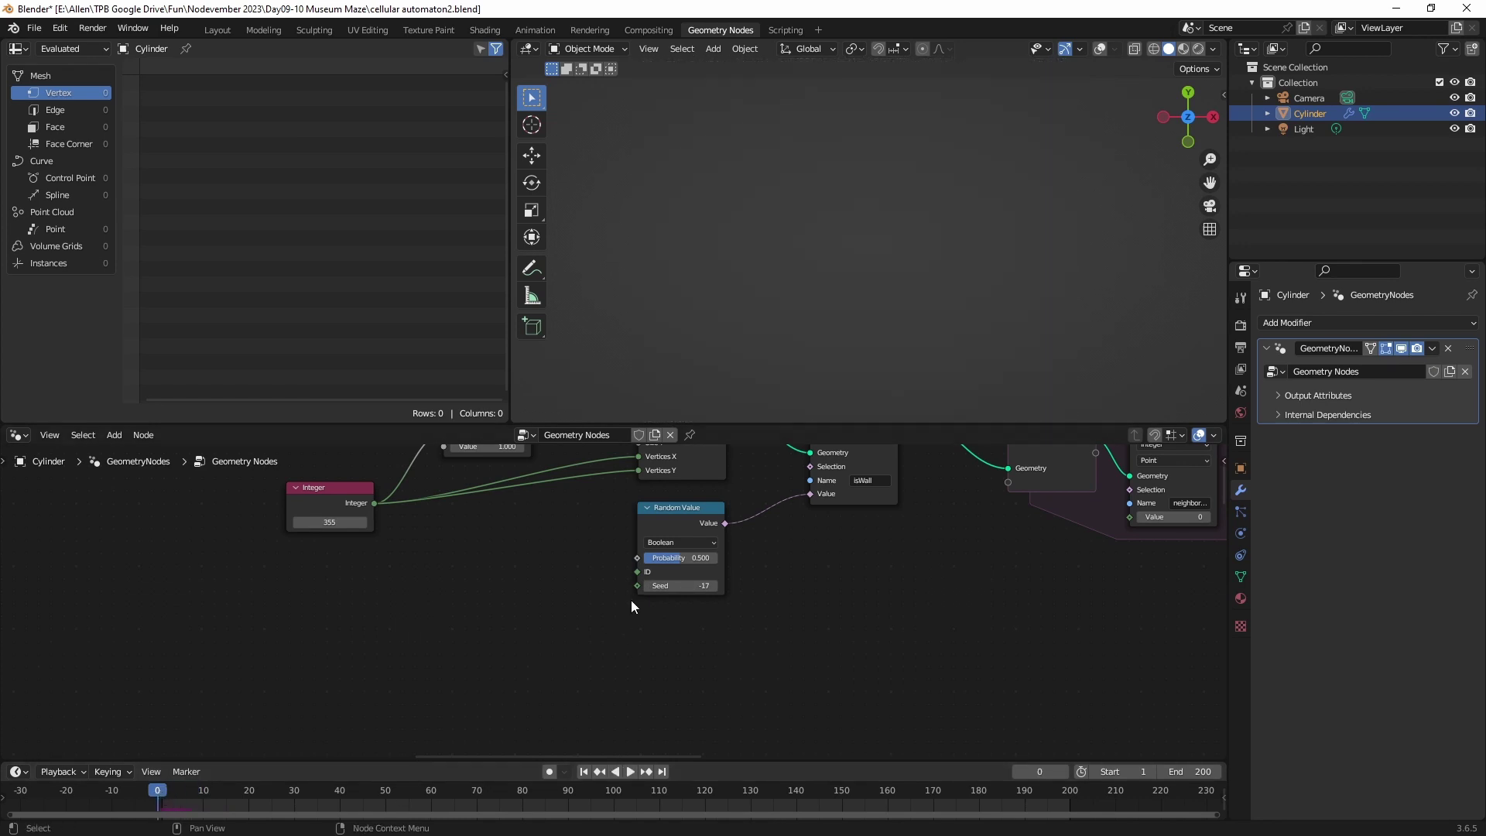
- Try seed 73 and then seed 104, replaying and rewinding to frame 0 each time
drag(654, 586, 724, 586)
key(space)
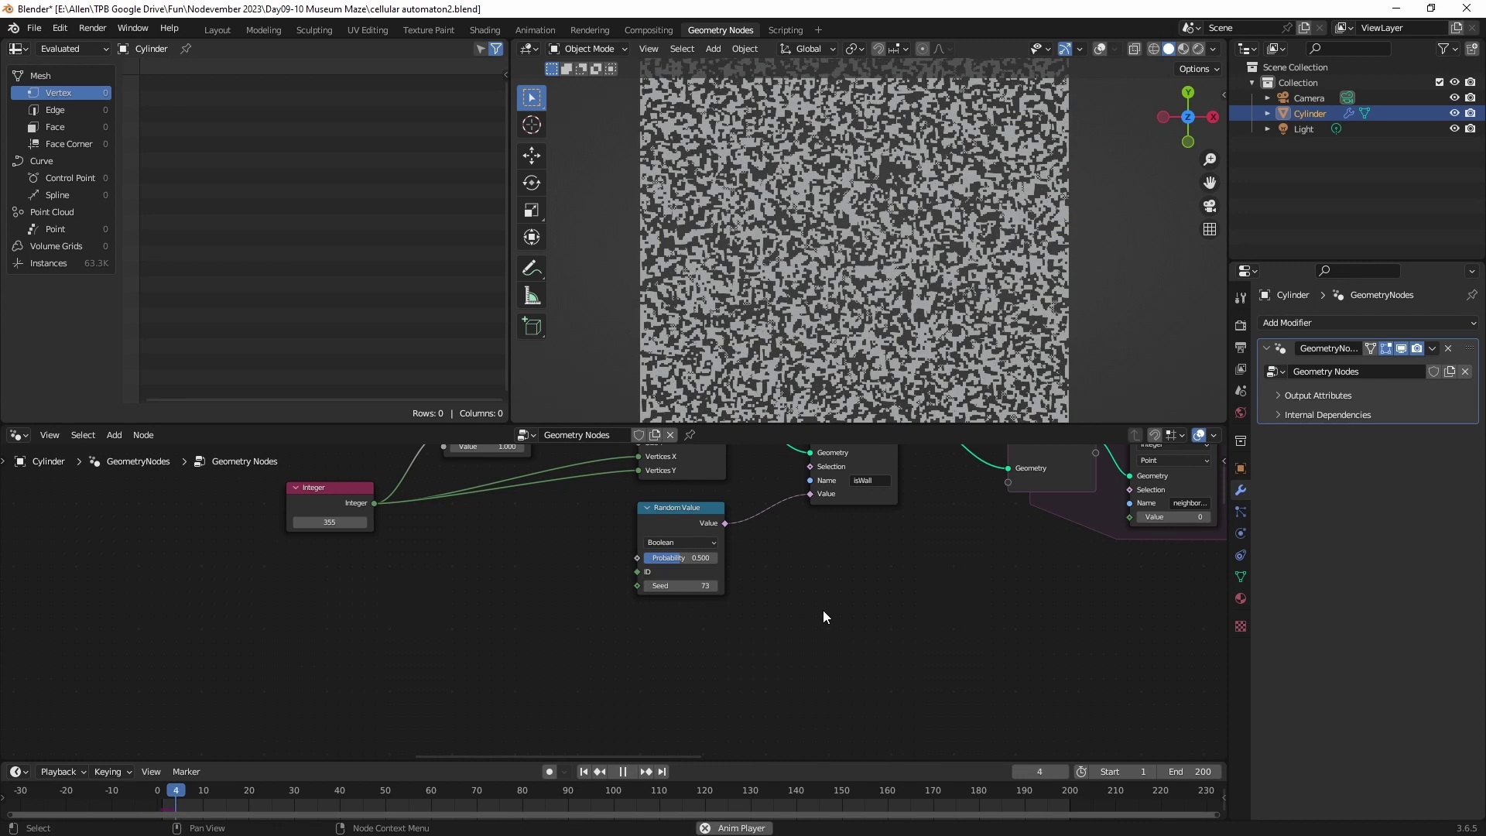
key(space)
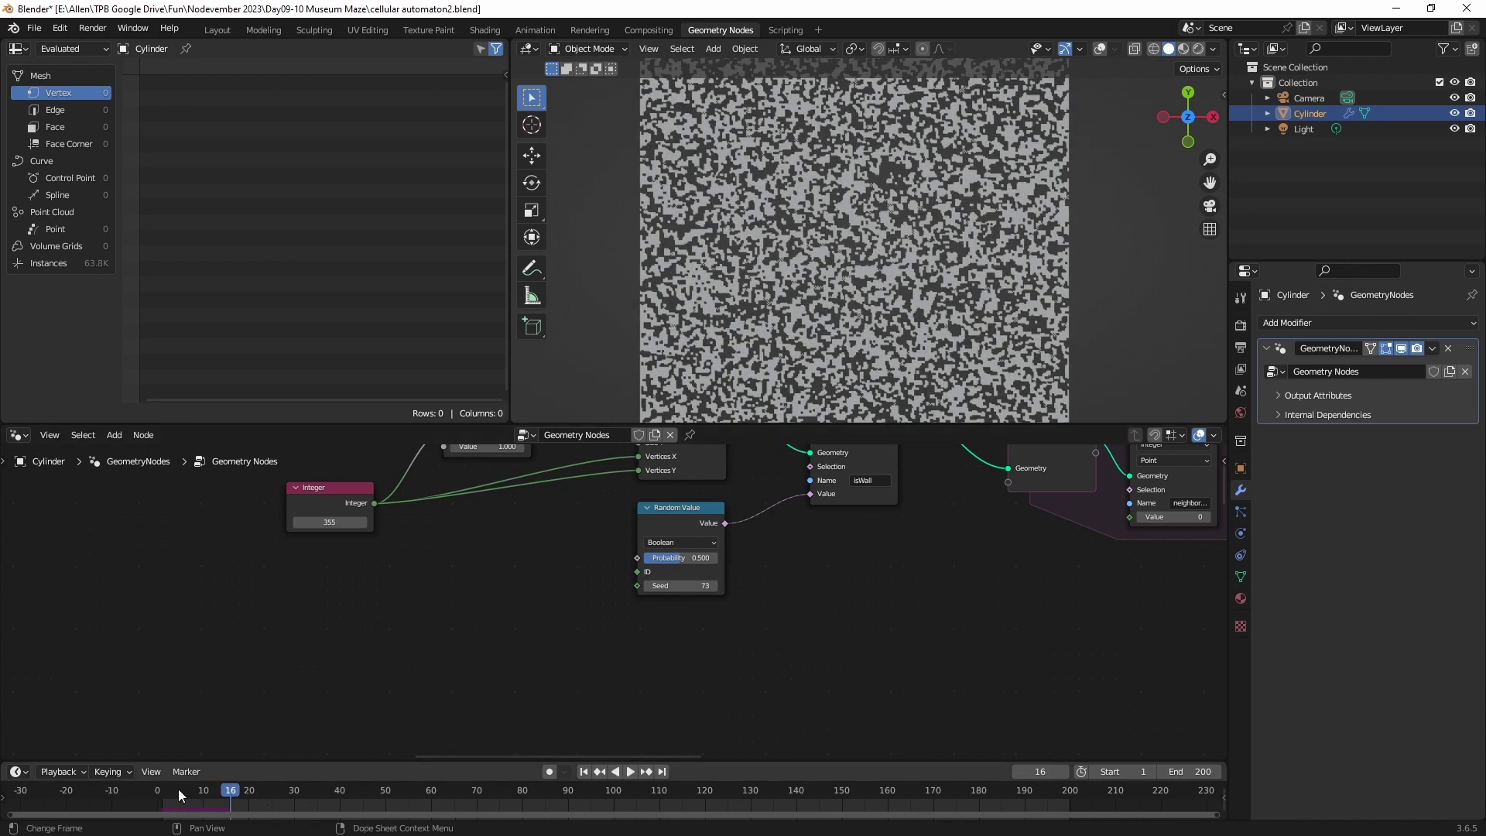
click(159, 788)
drag(658, 586, 728, 586)
key(space)
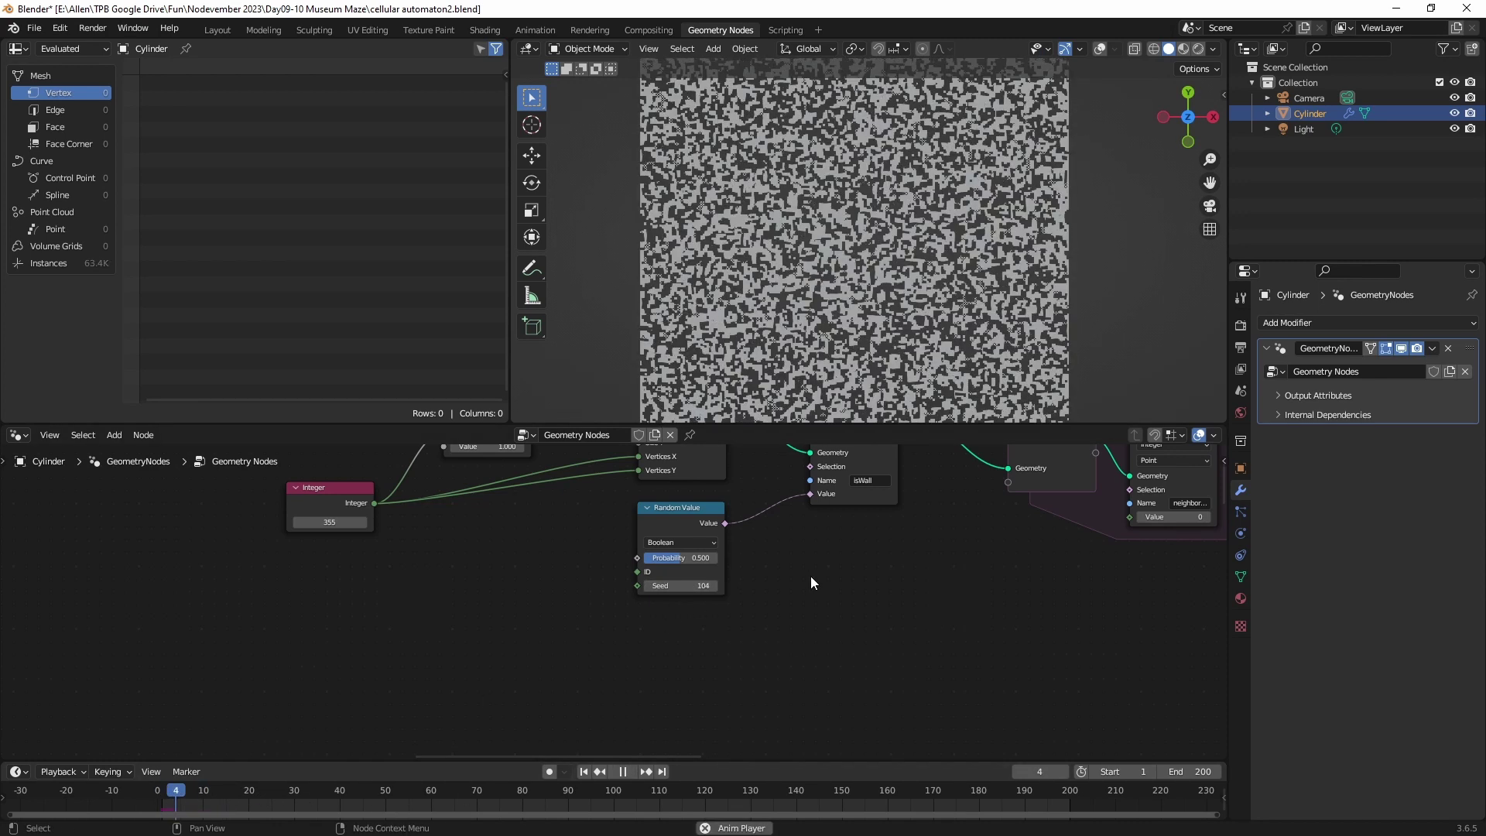
key(space)
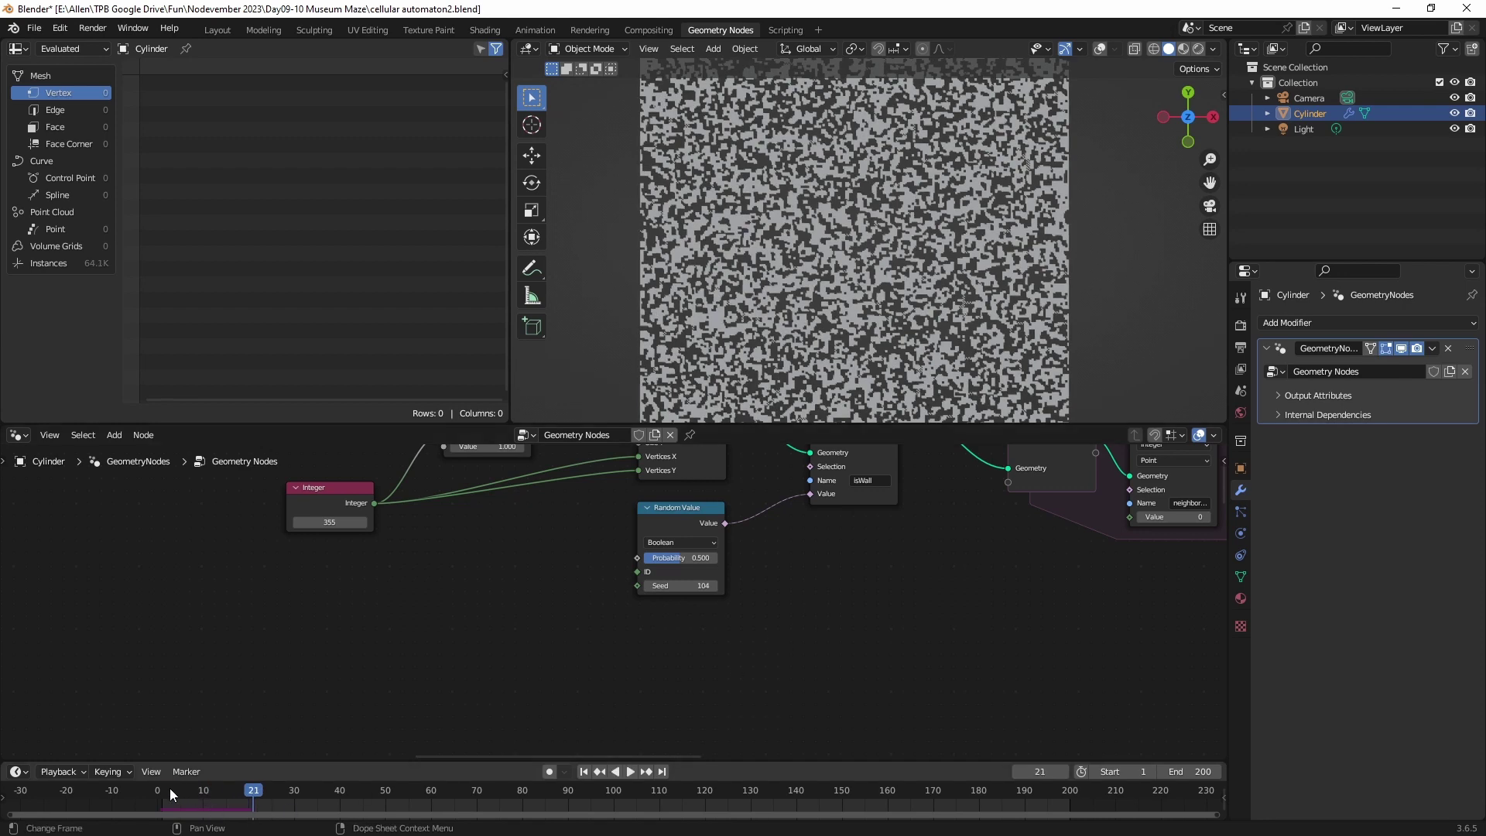
click(159, 788)
scroll(331, 630, down, 3)
scroll(444, 568, up, 3)
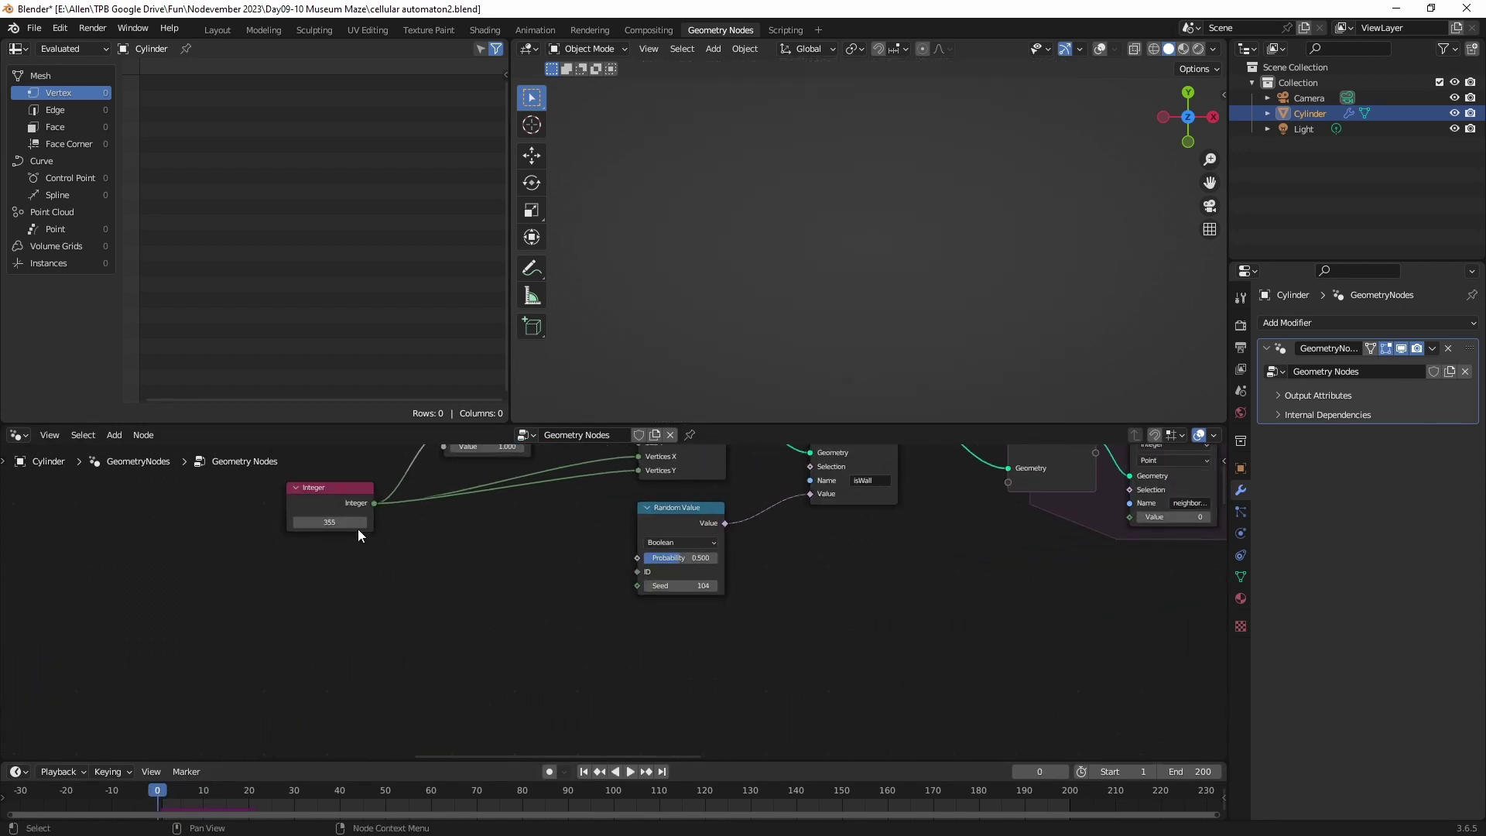
- Set the Integer grid size to 1277 and briefly play the simulation
drag(358, 528, 340, 526)
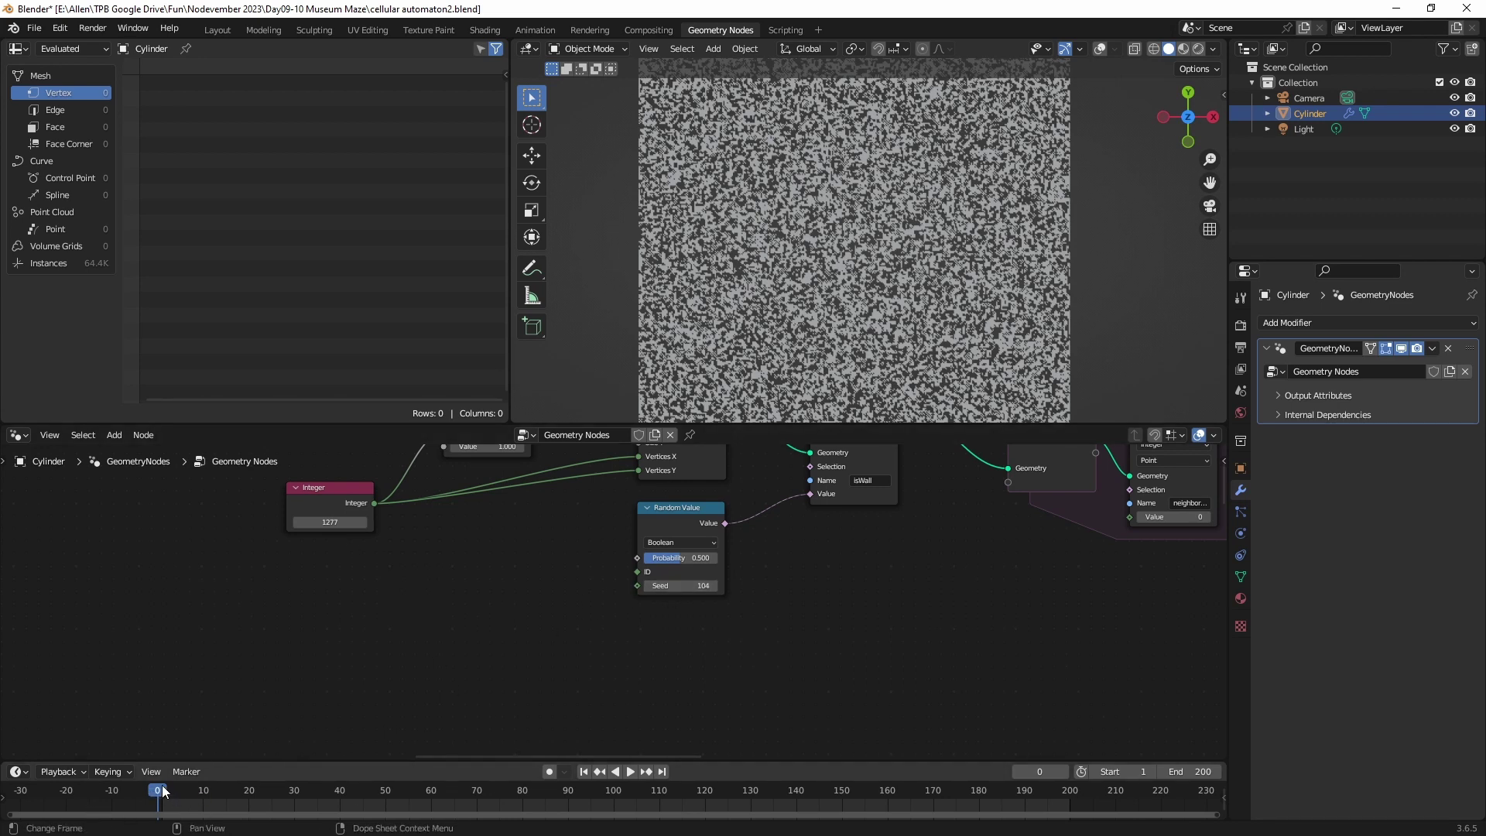
key(space)
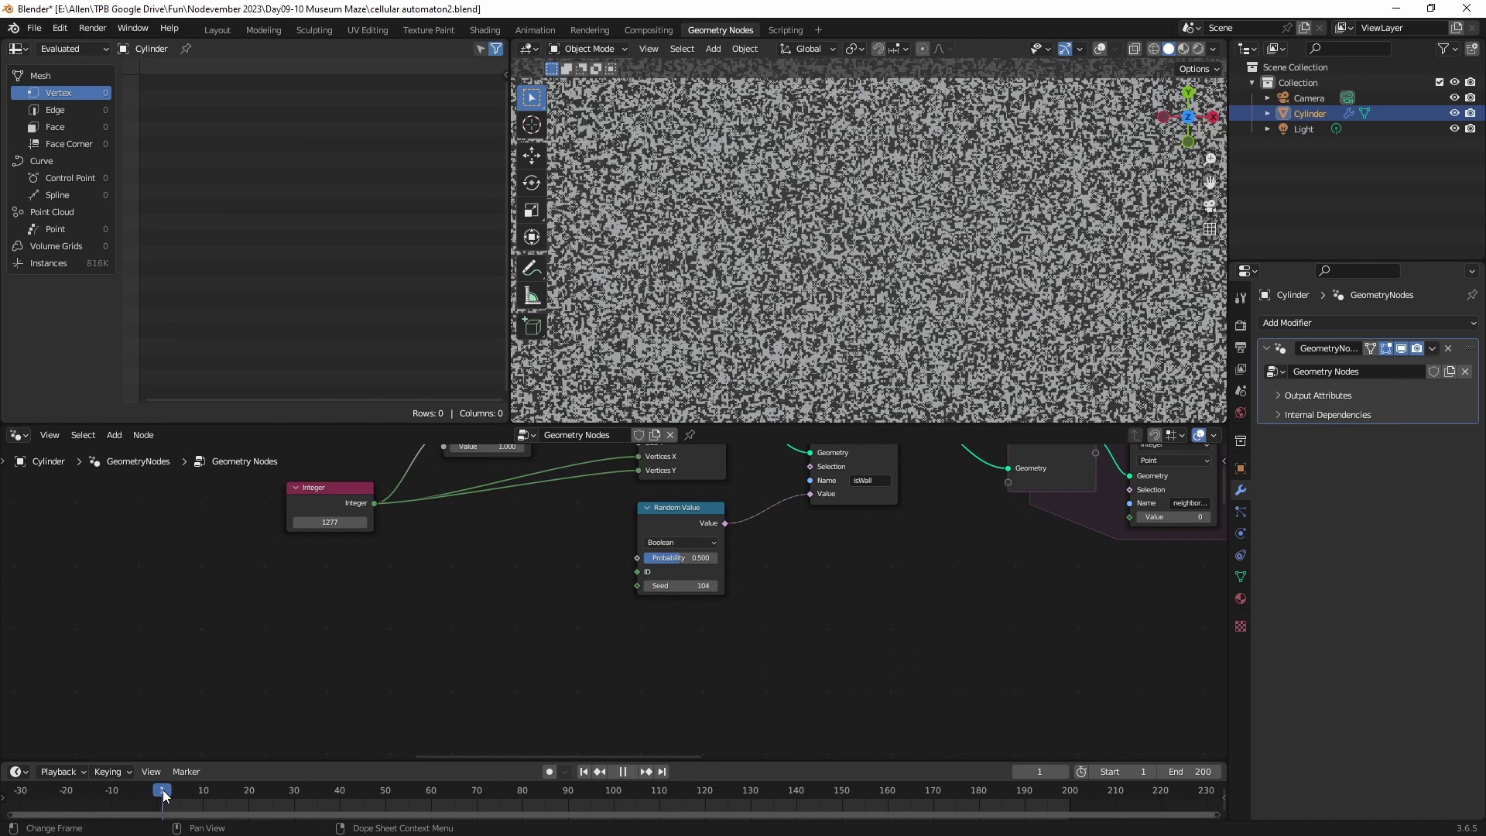
key(space)
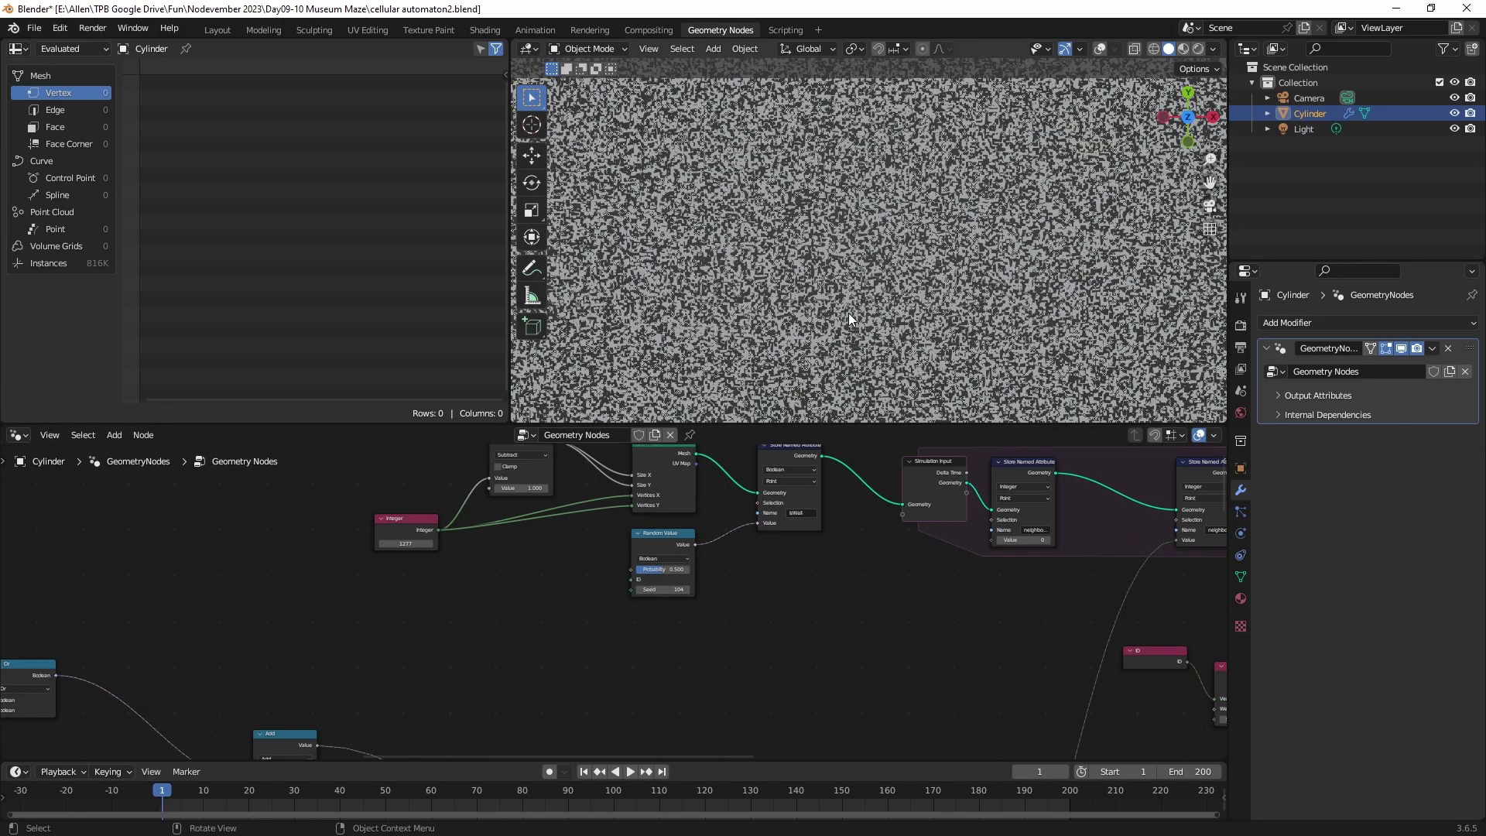
- Run the simulation to frame 9 and zoom in on the clustered wall patches
key(Home)
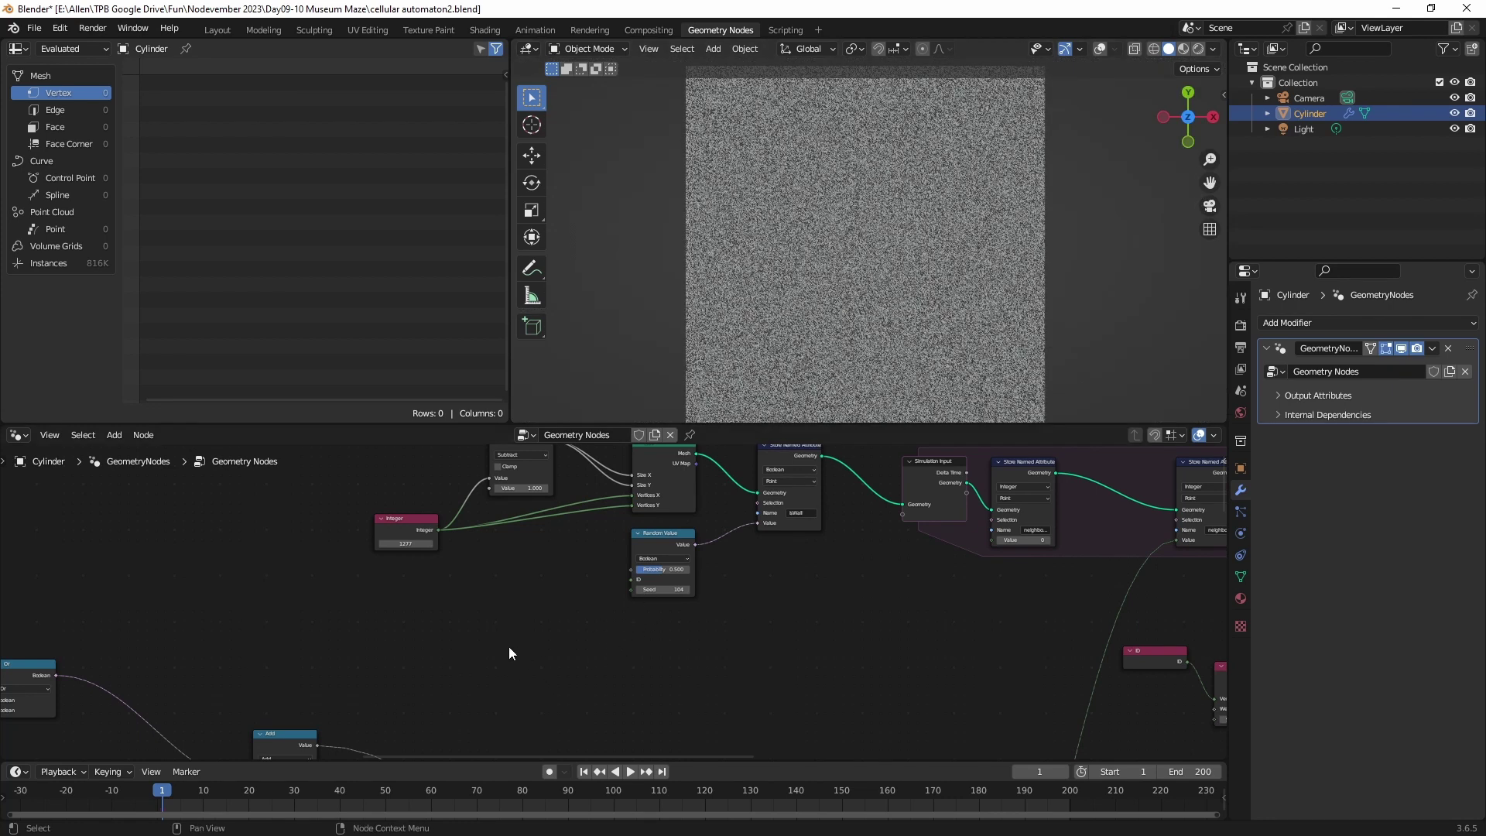
key(space)
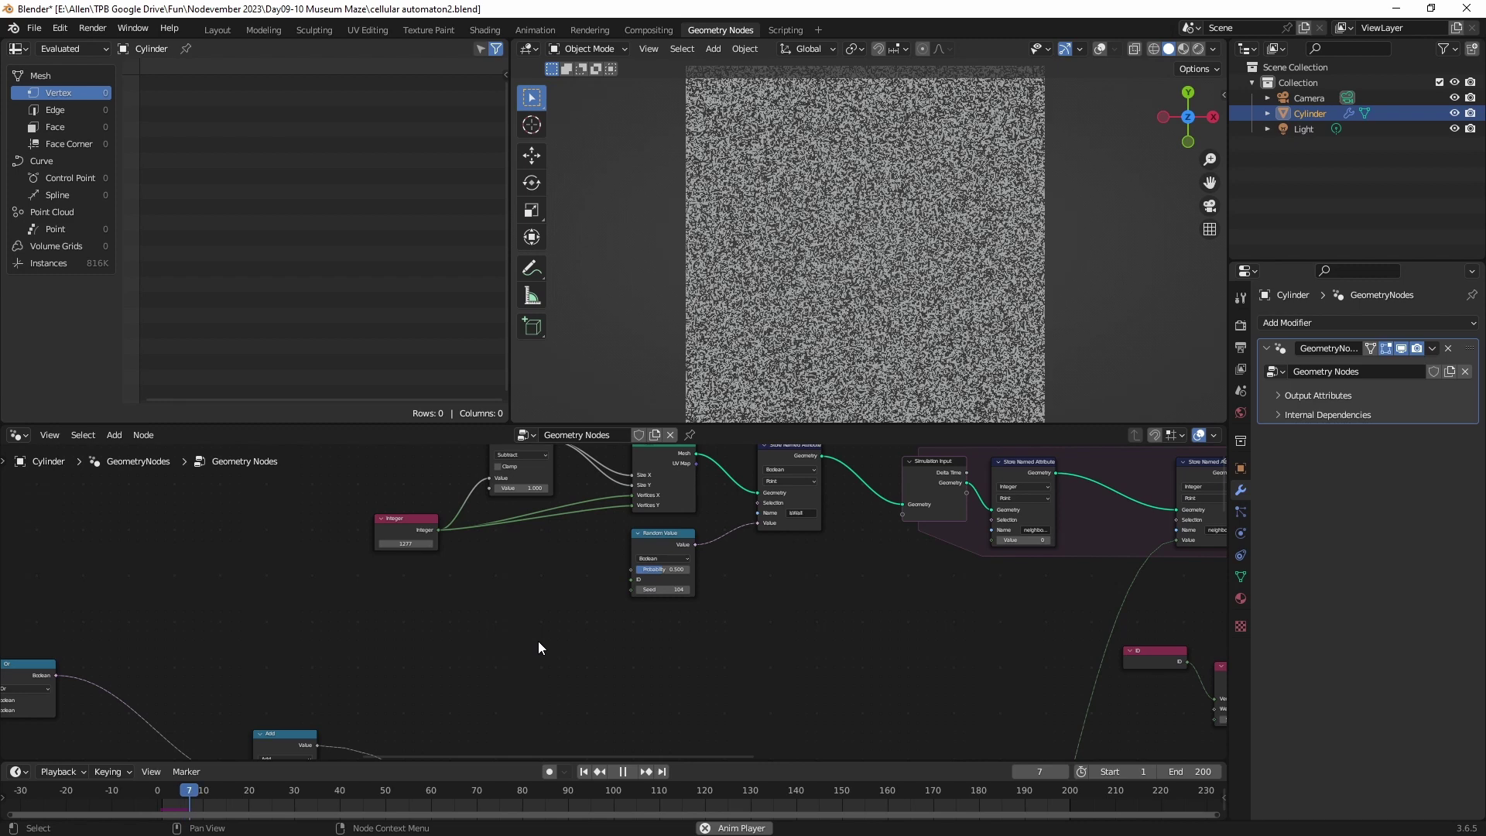
key(space)
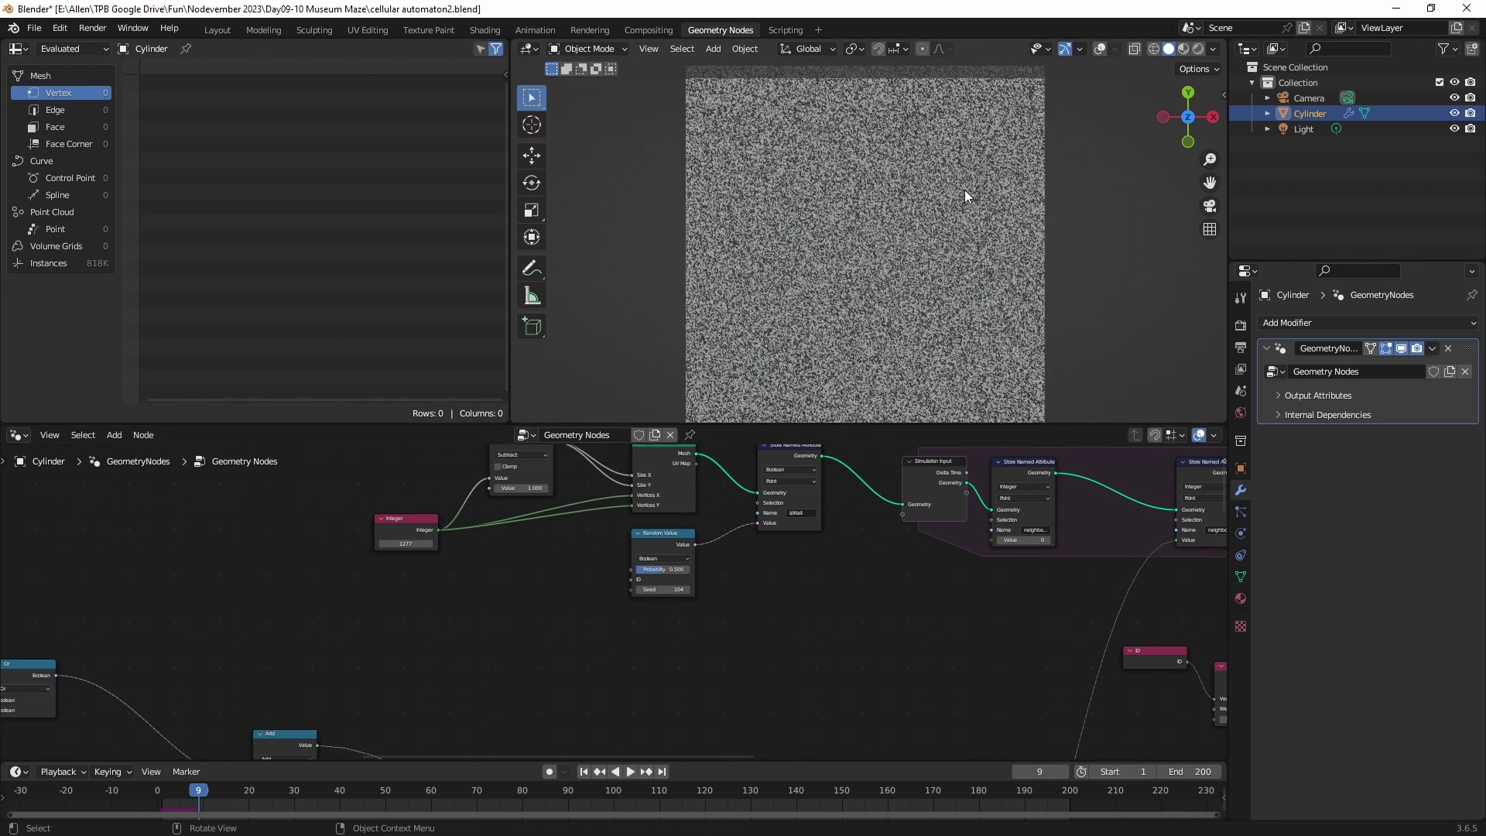
scroll(965, 190, up, 4)
scroll(965, 189, up, 4)
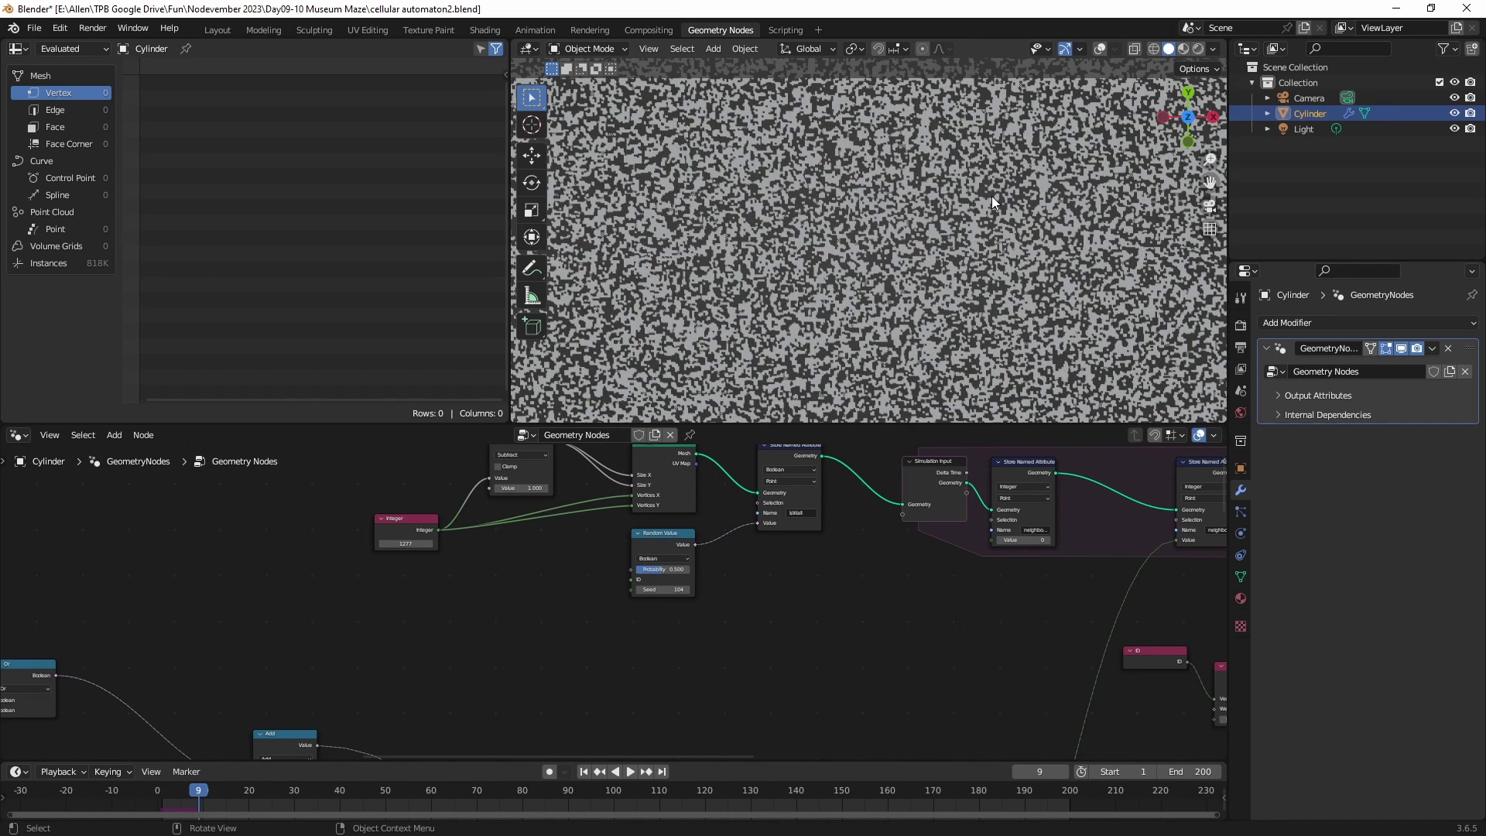
shift+middle_drag(1043, 187, 729, 365)
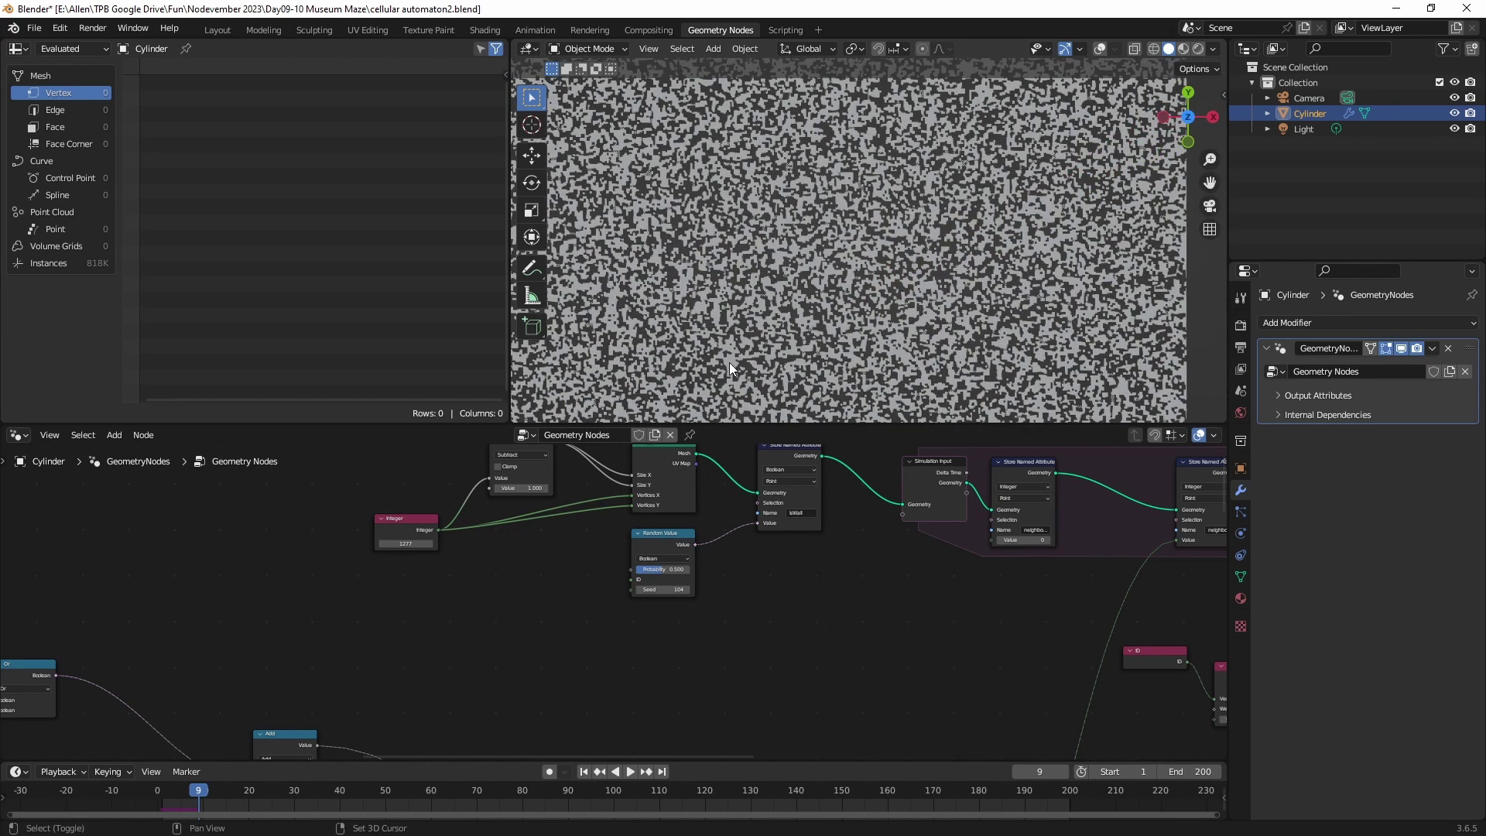